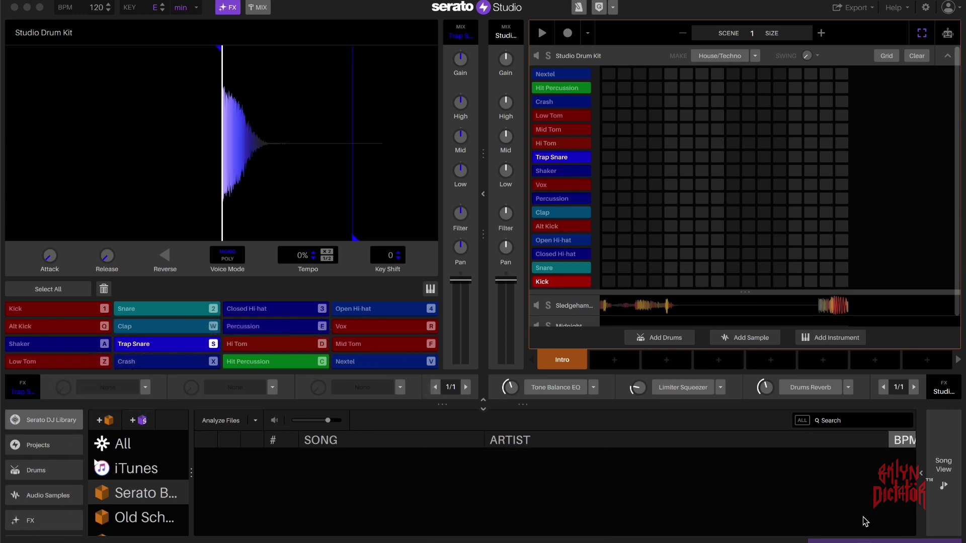
Switch the lower panel to the song timeline and back to the library, then check the recording options.
left_click(945, 486)
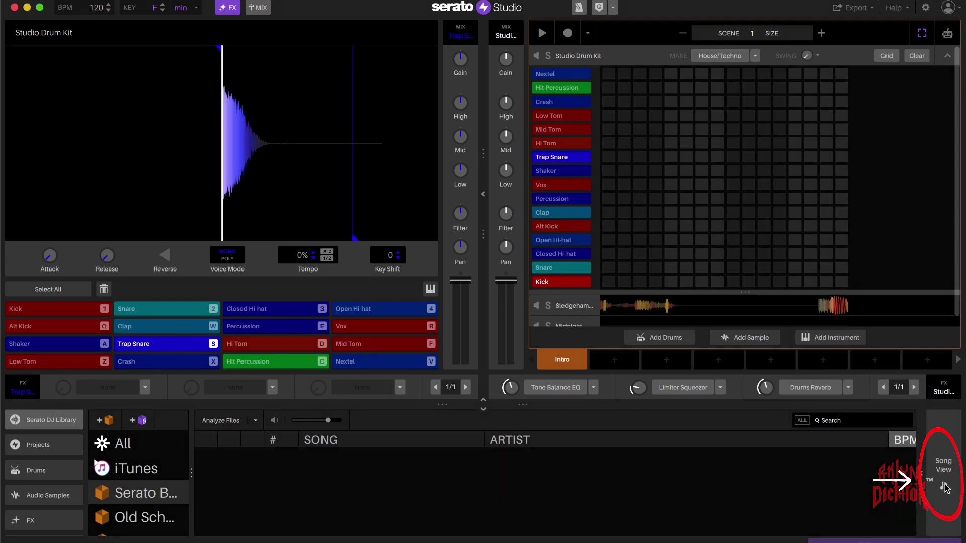
left_click(945, 486)
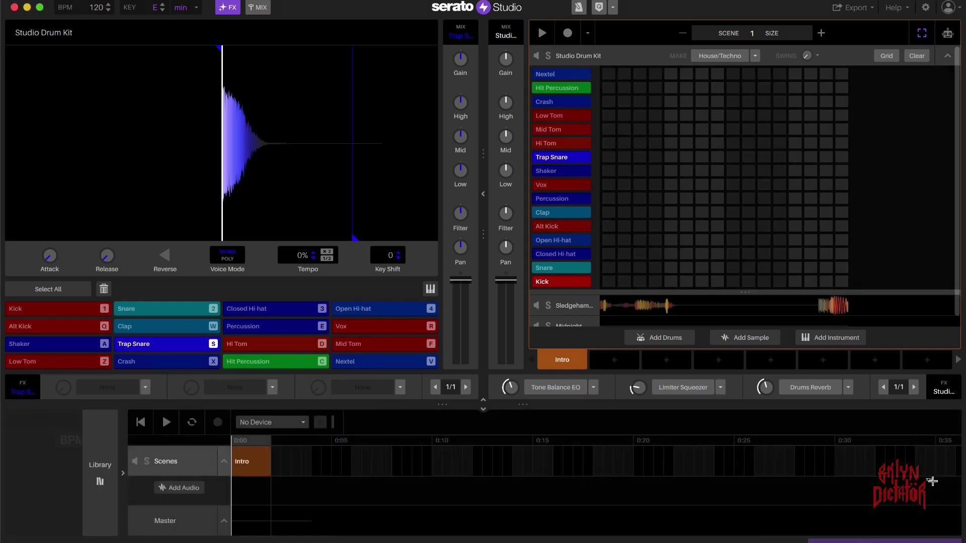
left_click(27, 478)
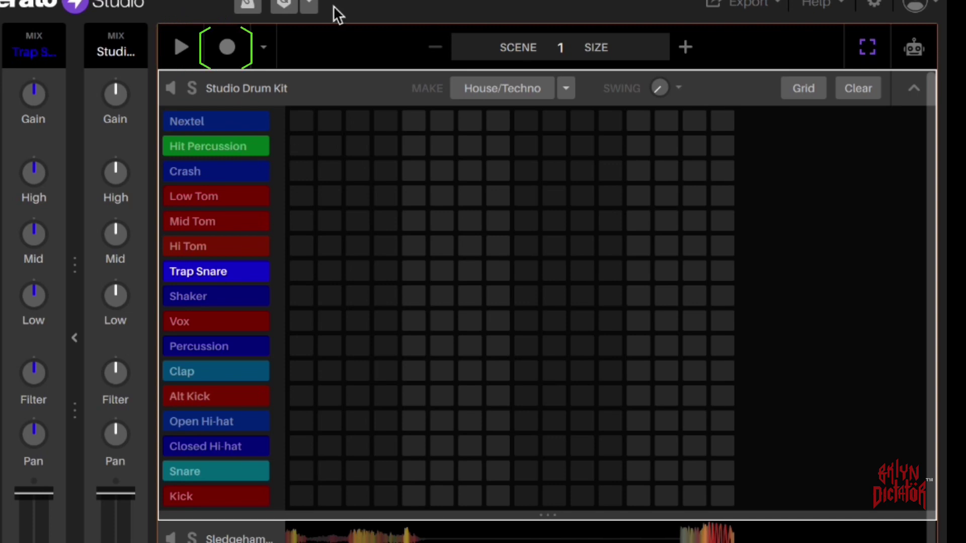
left_click(265, 46)
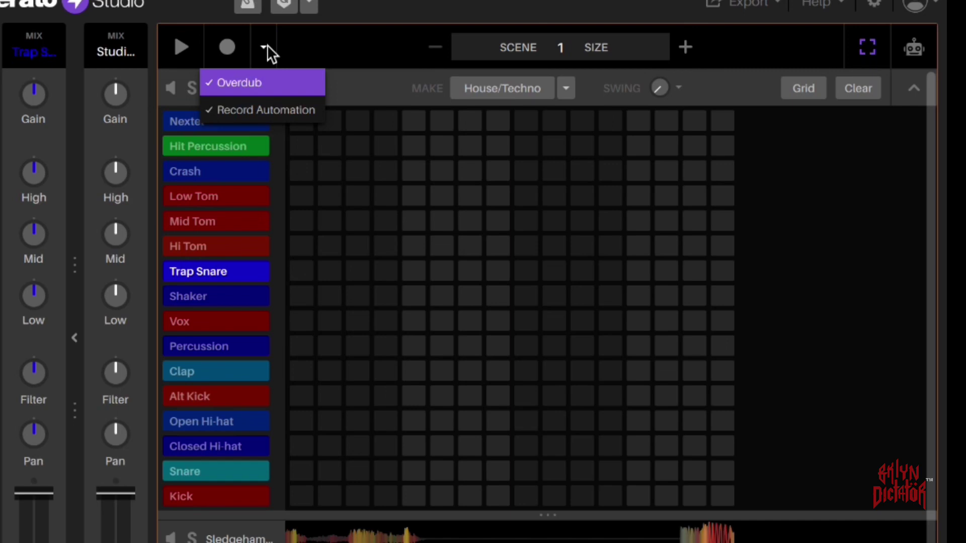
left_click(267, 45)
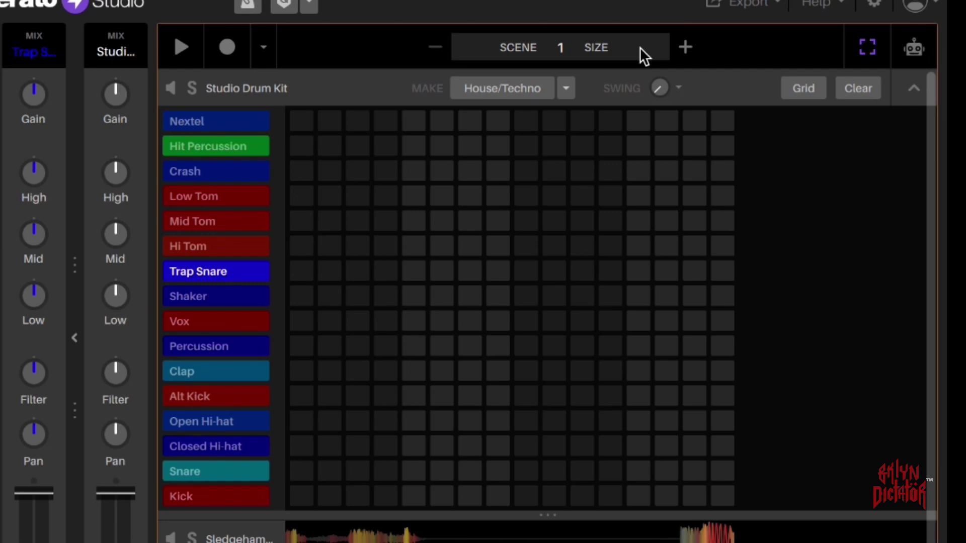
Expand the scene size to two and four, then reduce it back to size 1.
left_click(687, 49)
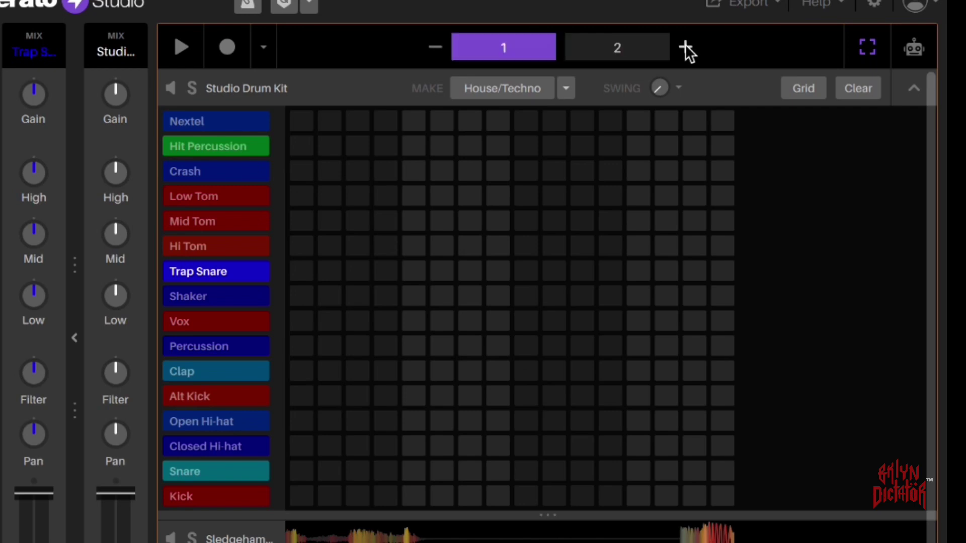
left_click(644, 47)
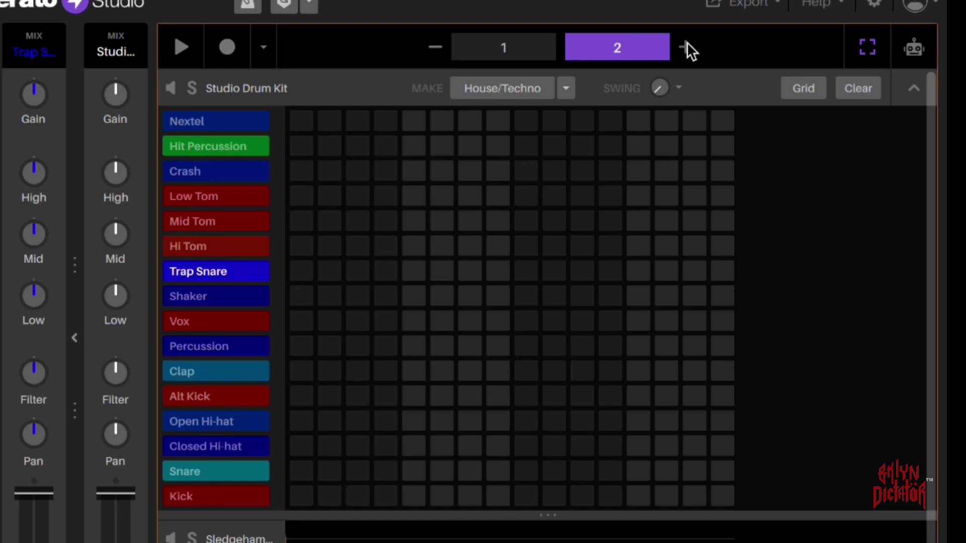
left_click(686, 48)
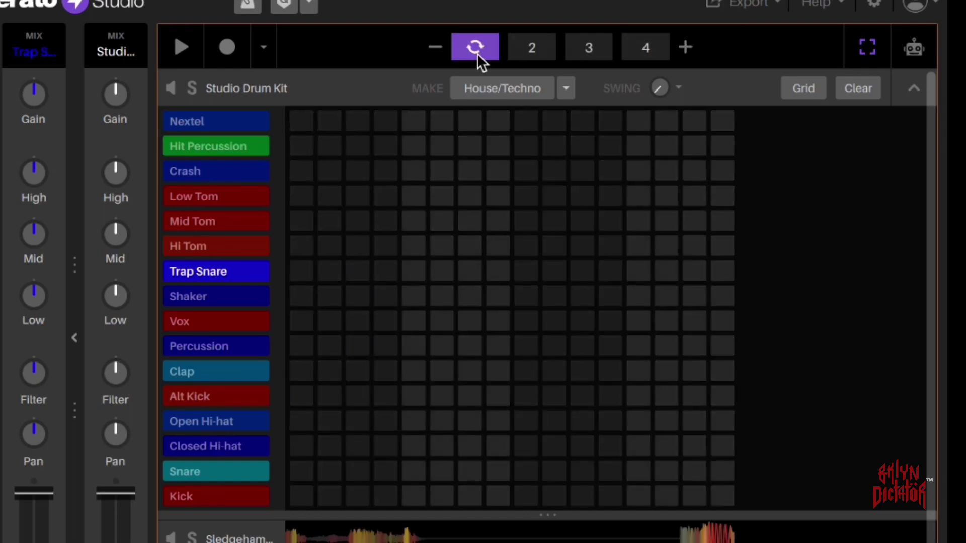
left_click(433, 49)
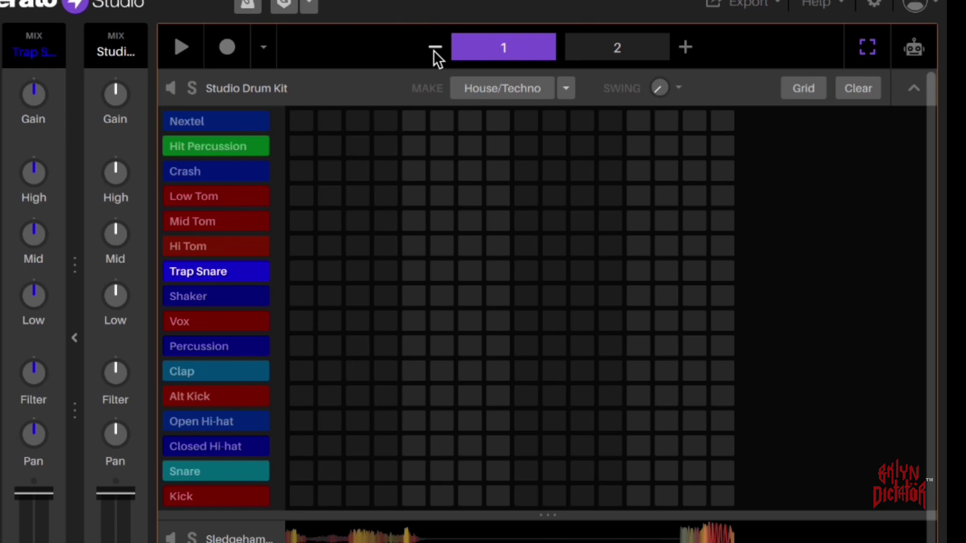
left_click(434, 48)
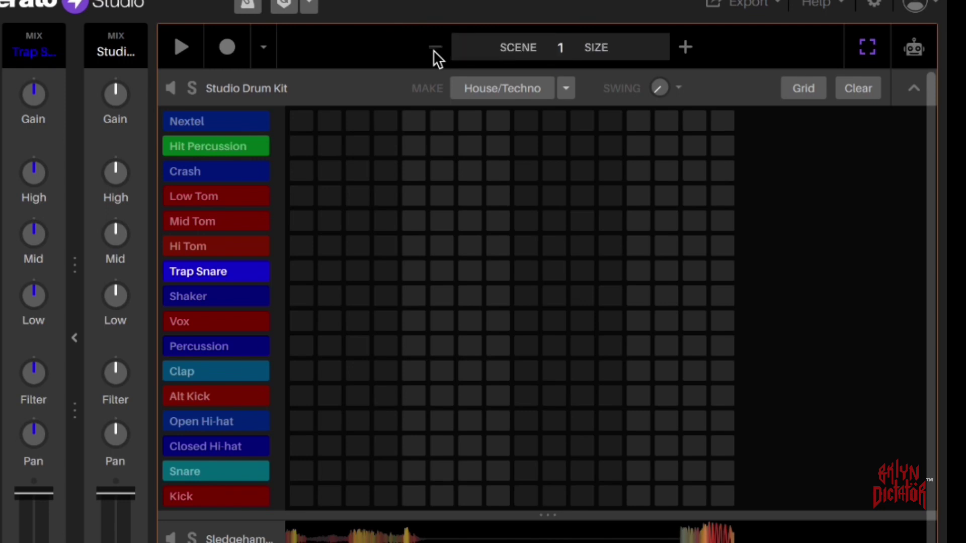
Select a block of steps in the lower grid rows and preview the drum kit's automation lanes.
left_click(865, 49)
left_click_drag(747, 274, 402, 504)
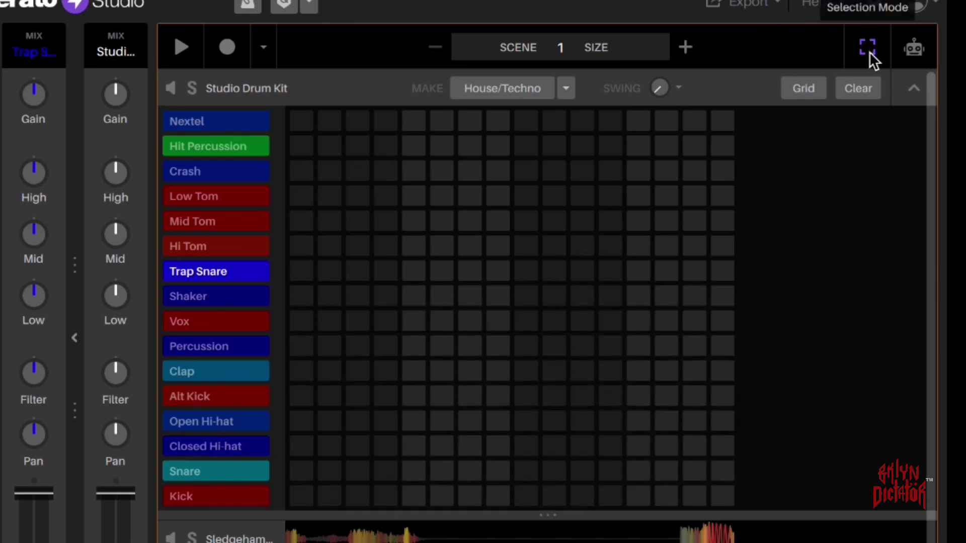
left_click(914, 49)
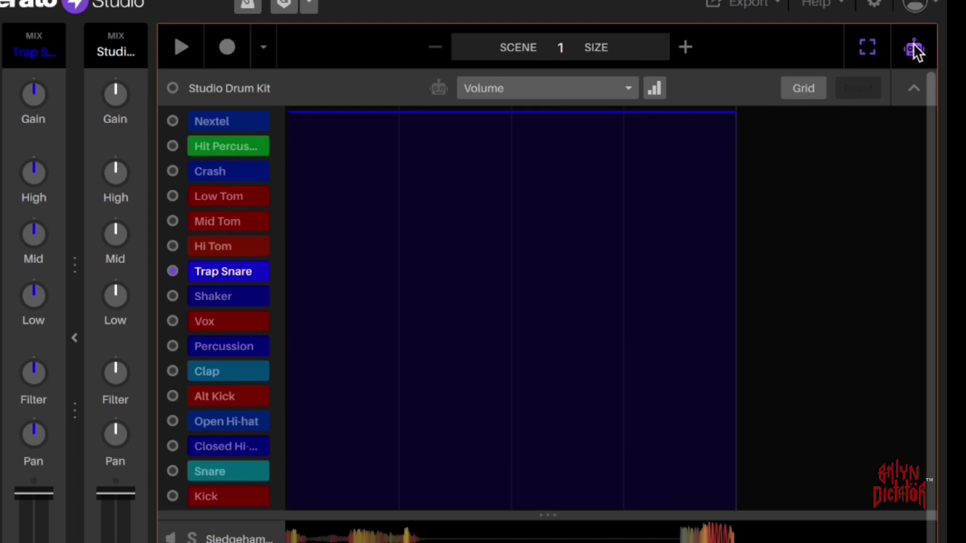
left_click(914, 49)
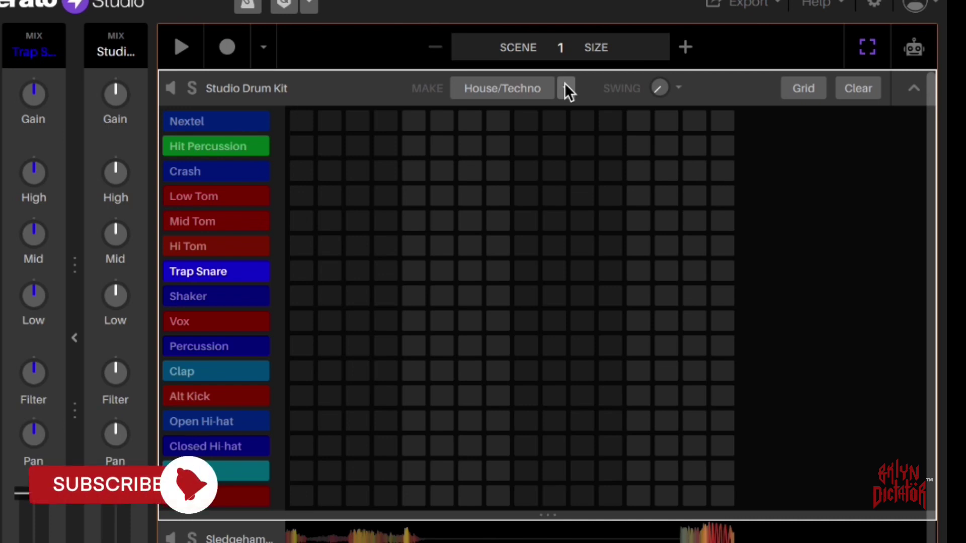
Generate a House/Techno drum pattern, play and stop it, and look through the genre list unchanged.
left_click(515, 86)
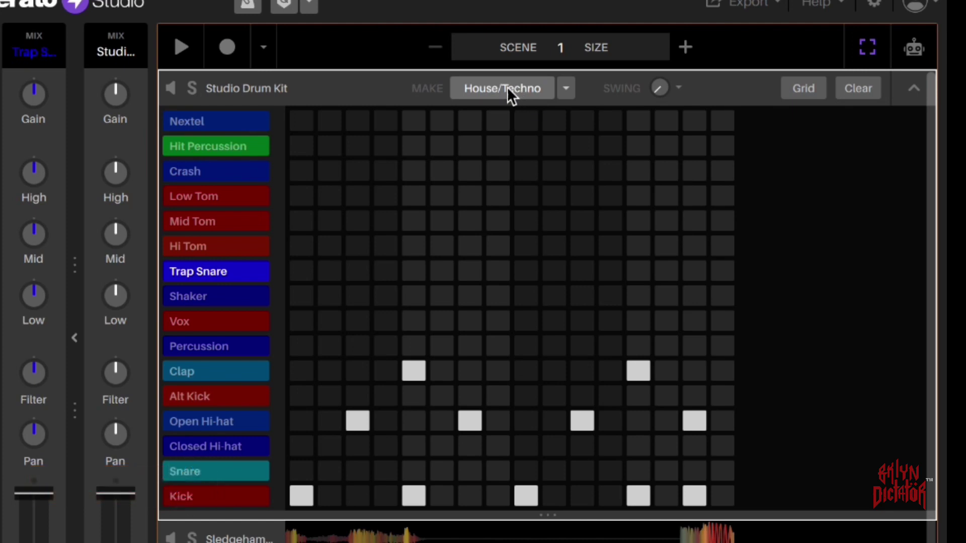
key("space")
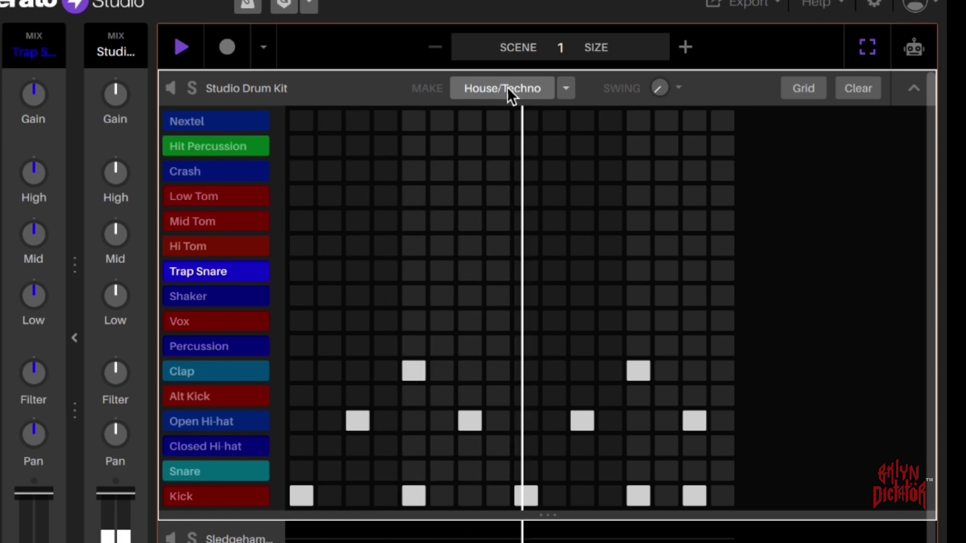
key("space")
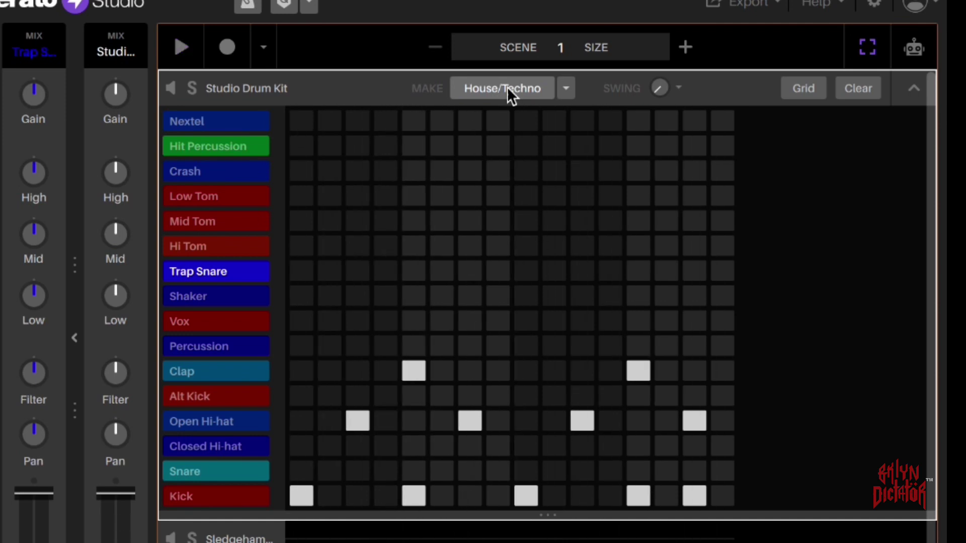
left_click(566, 86)
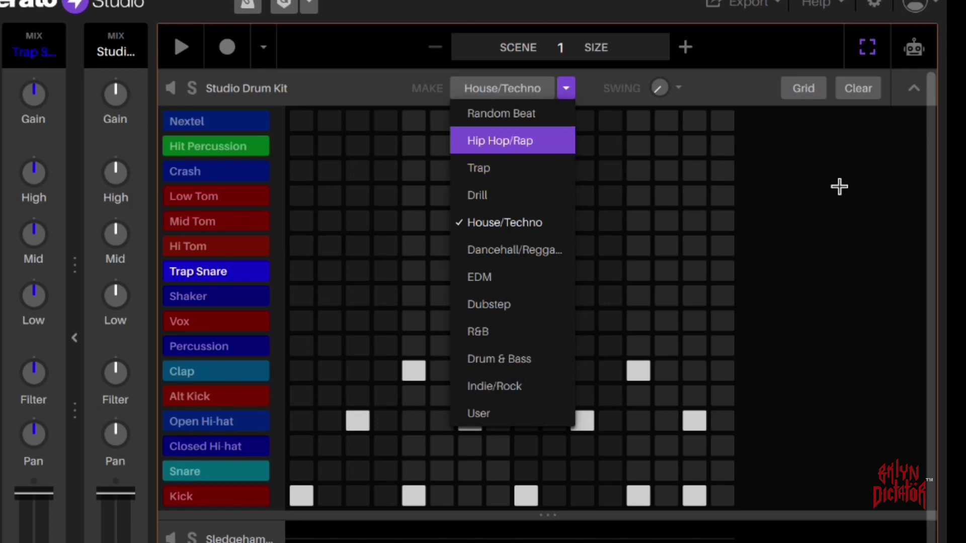
key("Escape")
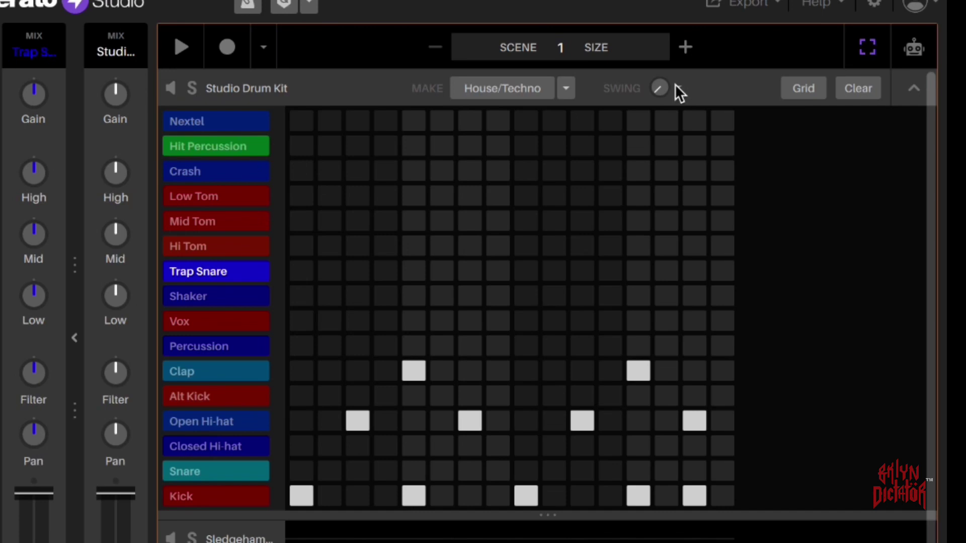
Try double and triplet step resolution on Hit Percussion, then generate a new House/Techno beat and play it.
left_click(801, 88)
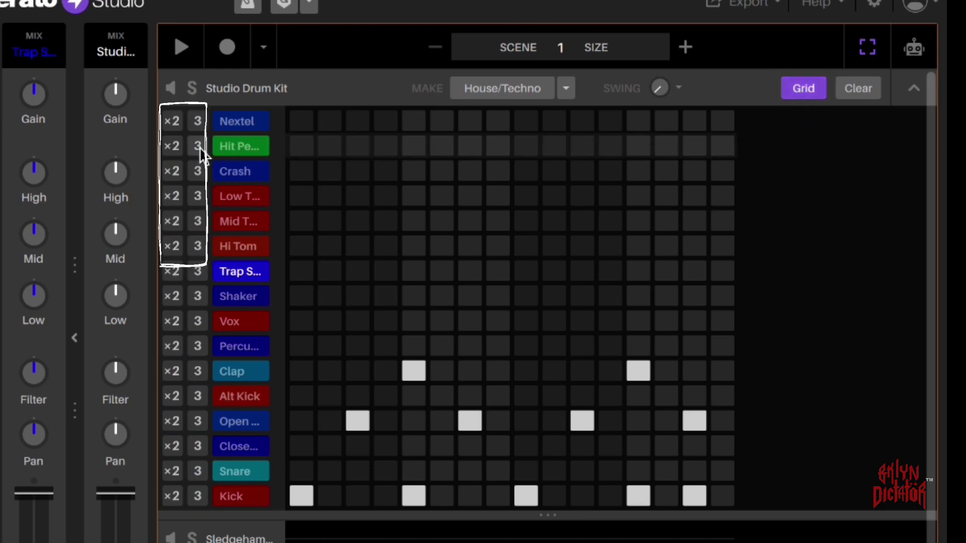
left_click(172, 147)
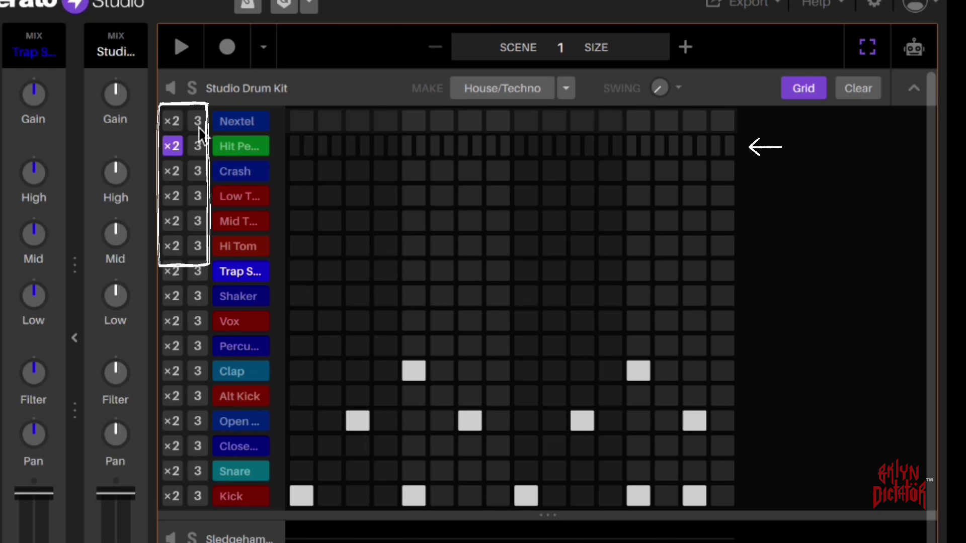
left_click(172, 146)
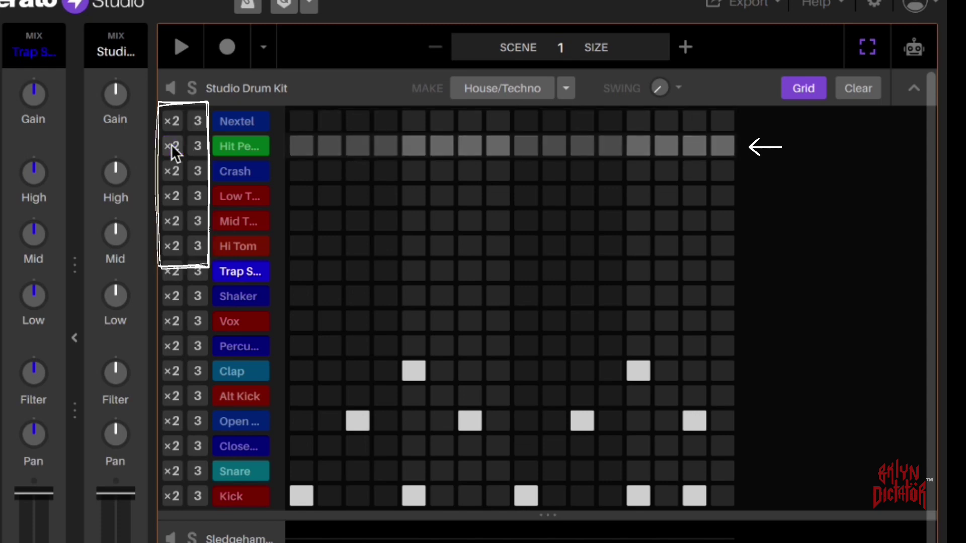
left_click(196, 146)
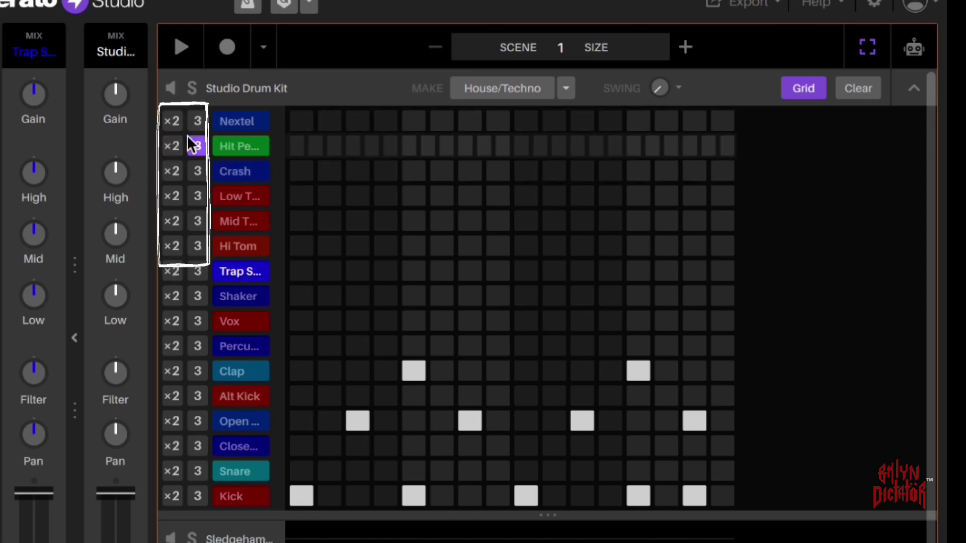
left_click(198, 145)
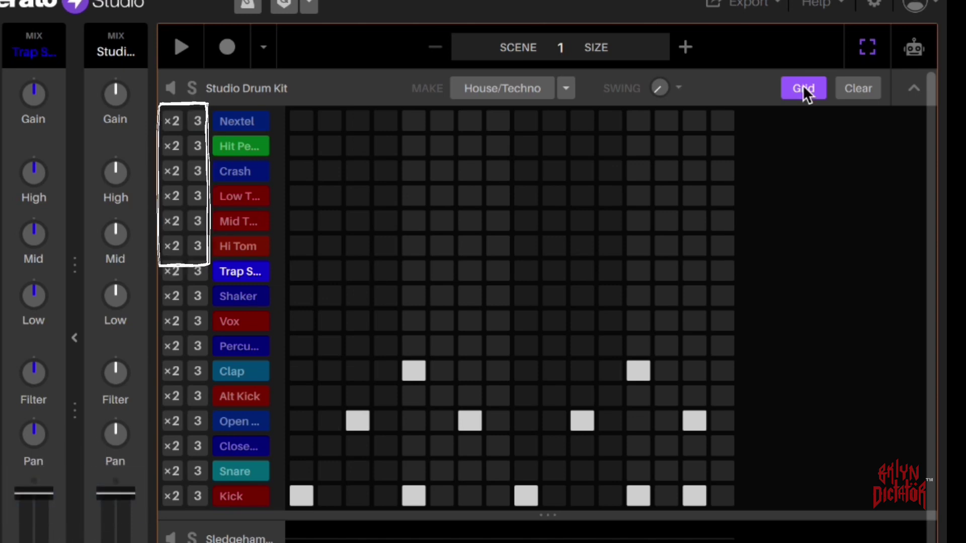
left_click(508, 87)
key("space")
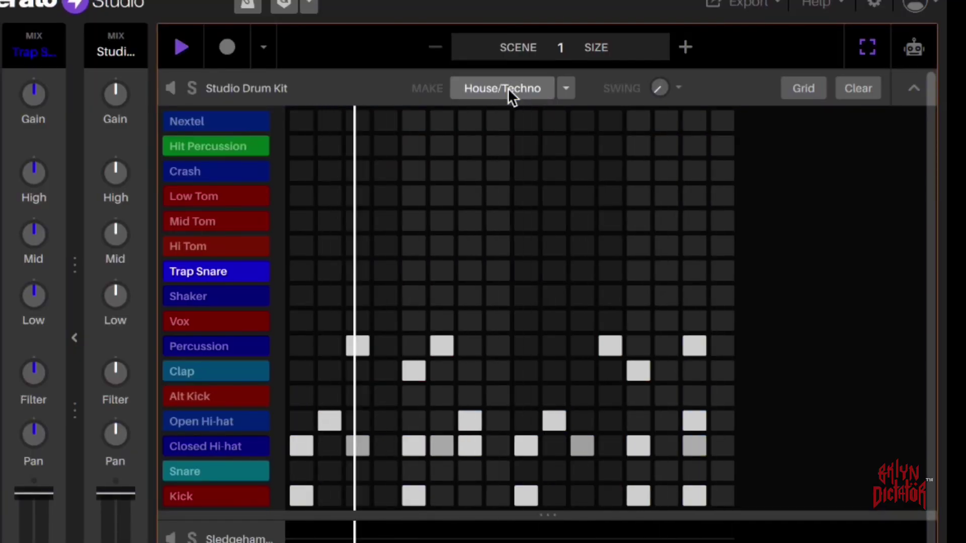
Clear all Studio Drum Kit steps, then collapse and re-expand the track twice.
left_click(862, 90)
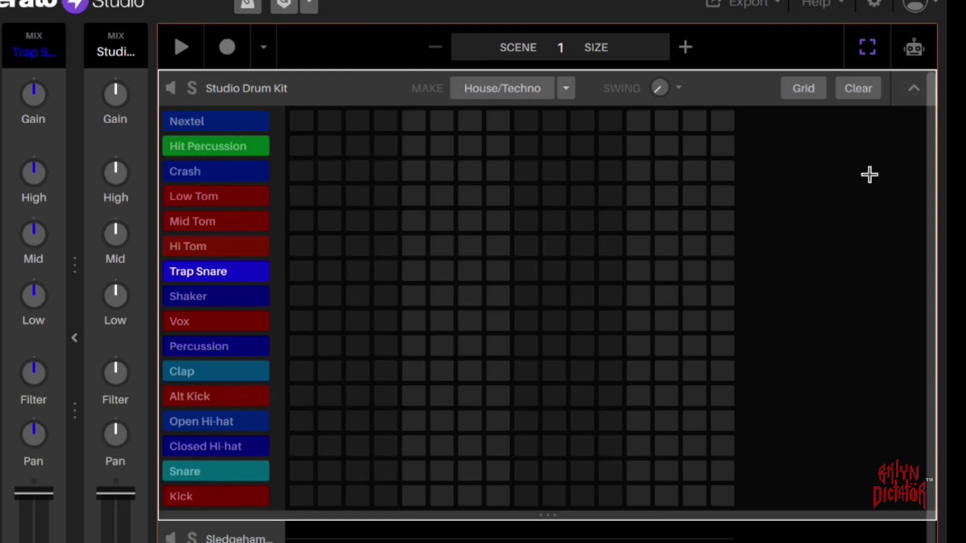
left_click(916, 97)
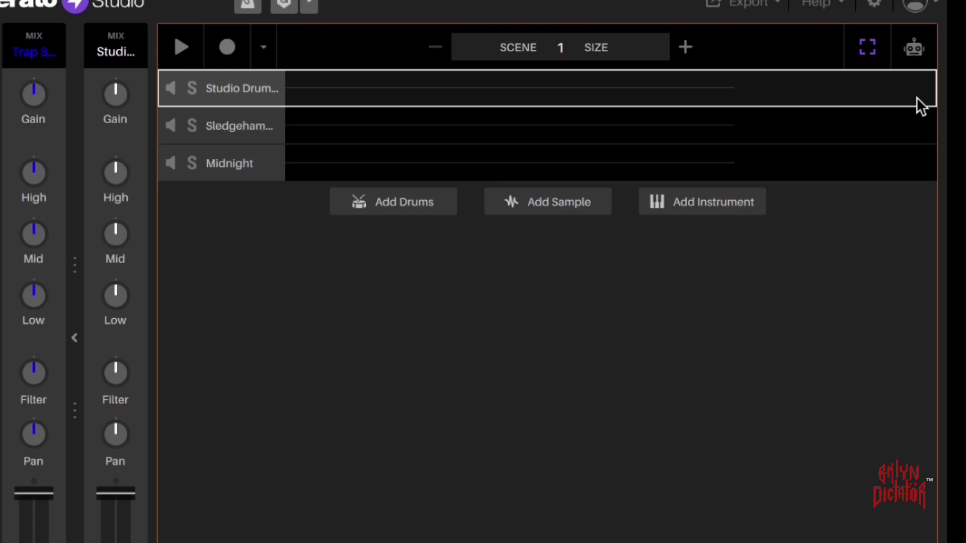
left_click(872, 94)
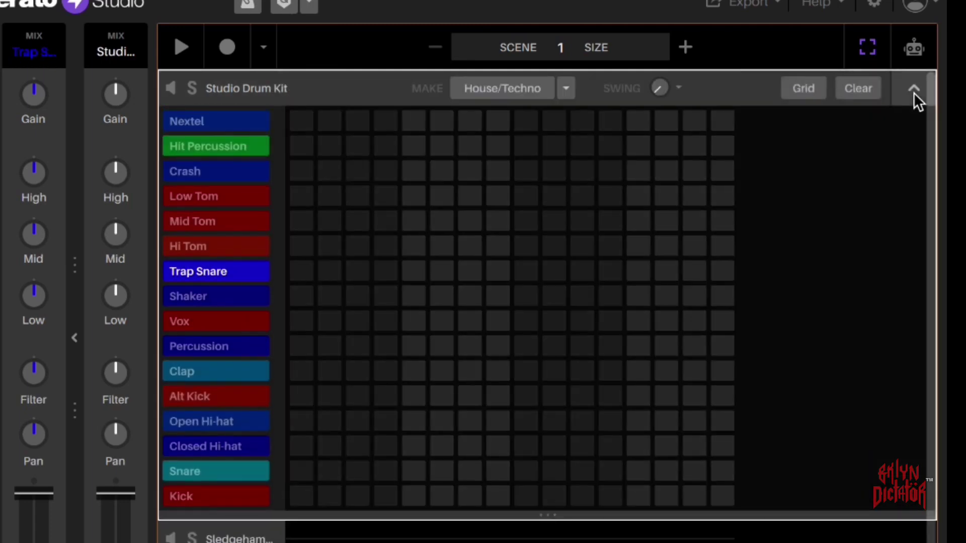
left_click(914, 93)
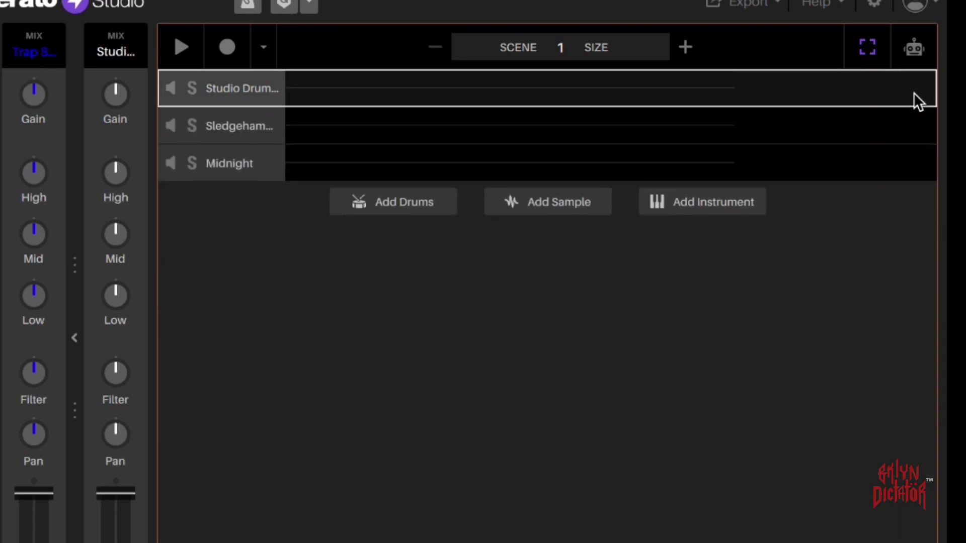
left_click(913, 92)
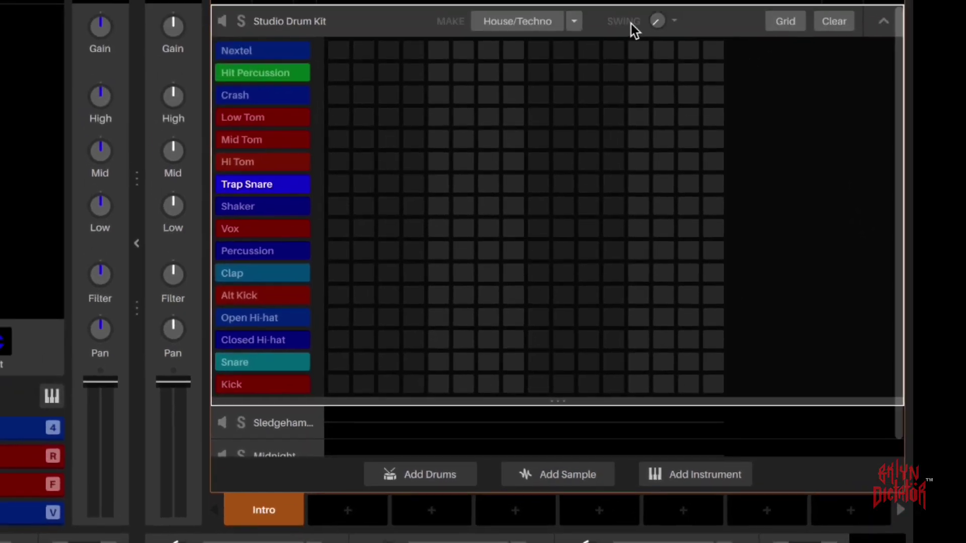
Generate a House/Techno pattern in Intro and copy it into a new Scene 2.
left_click(507, 23)
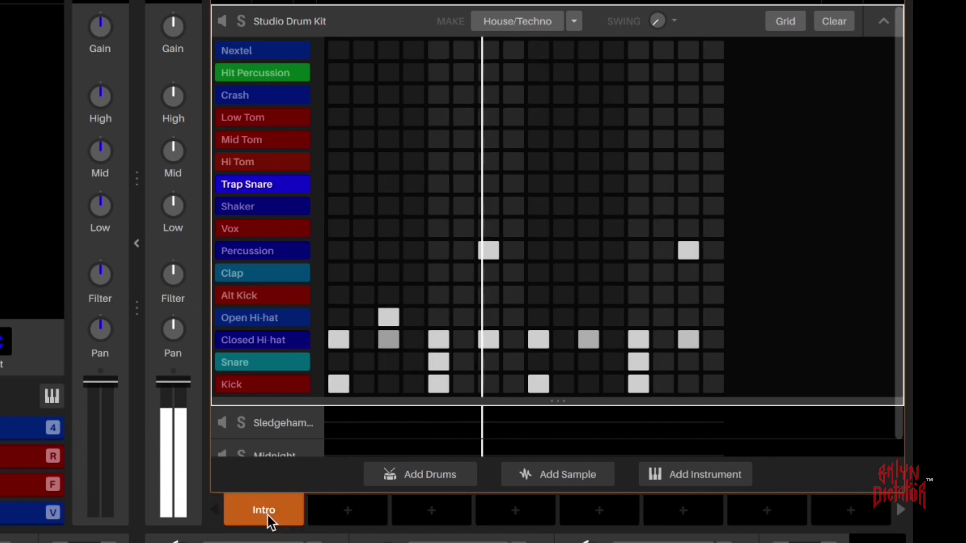
left_click_drag(268, 516, 344, 514)
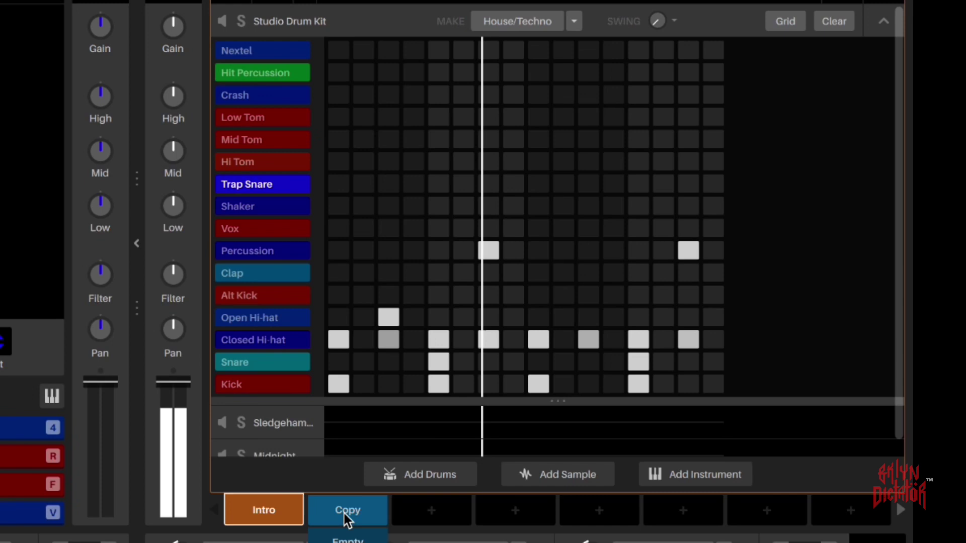
left_click(345, 514)
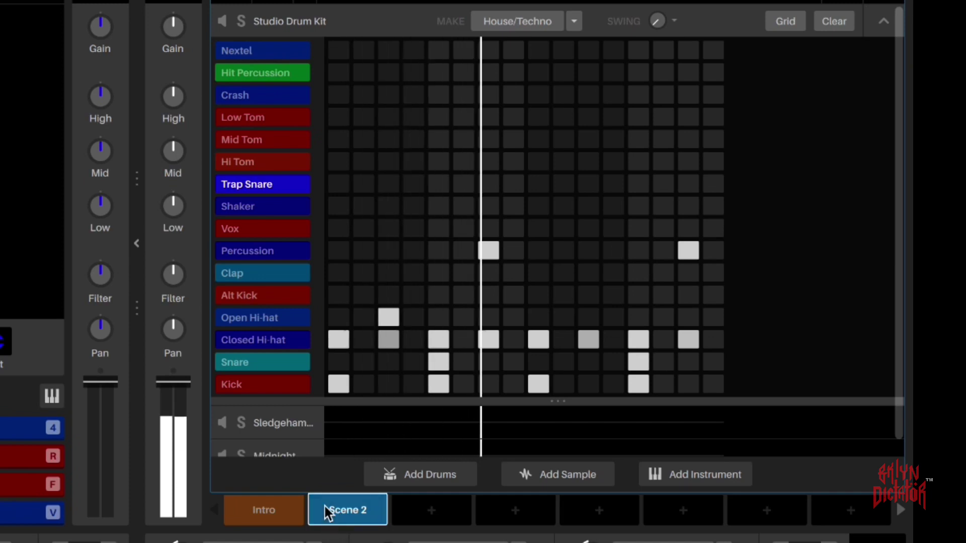
left_click(272, 513)
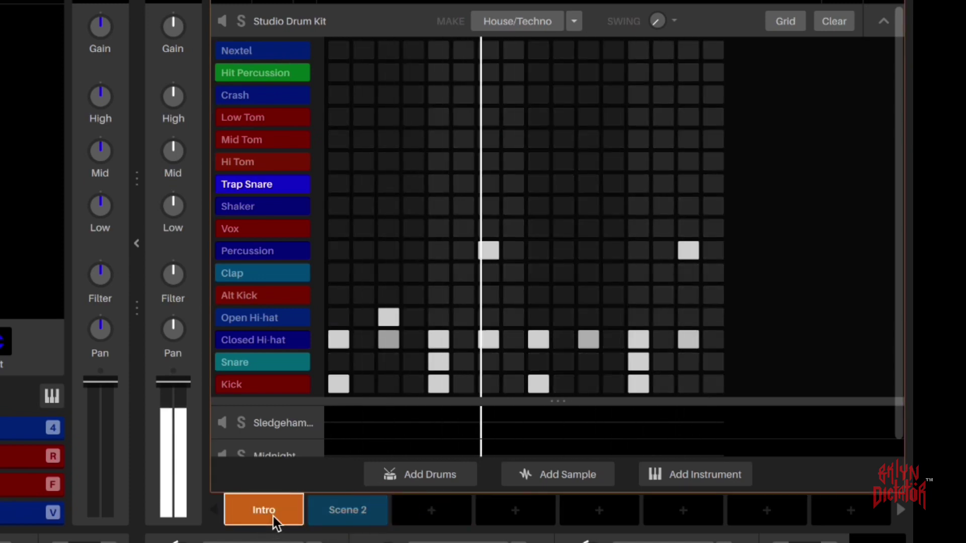
left_click(343, 518)
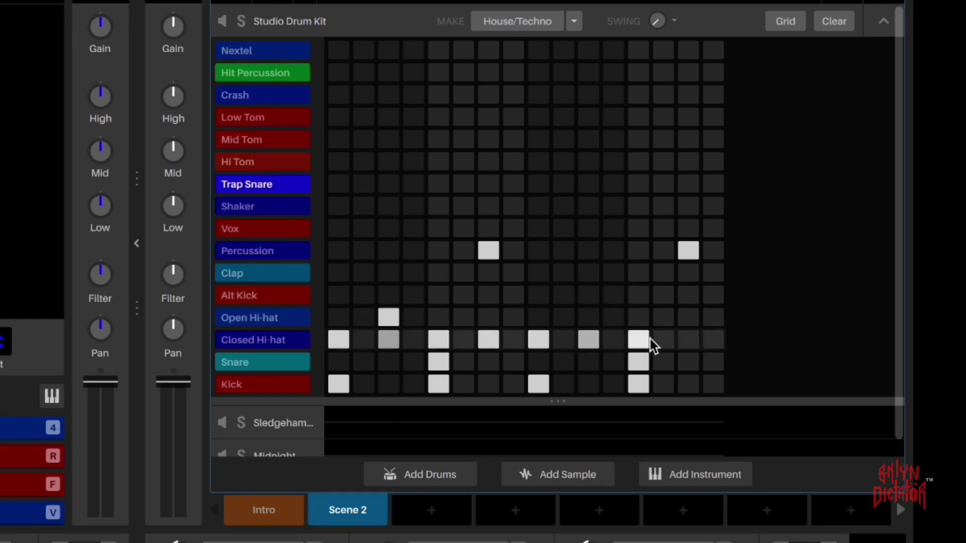
Remove the Closed Hi-hat, Open Hi-hat and Percussion notes from Scene 2.
left_click(588, 339)
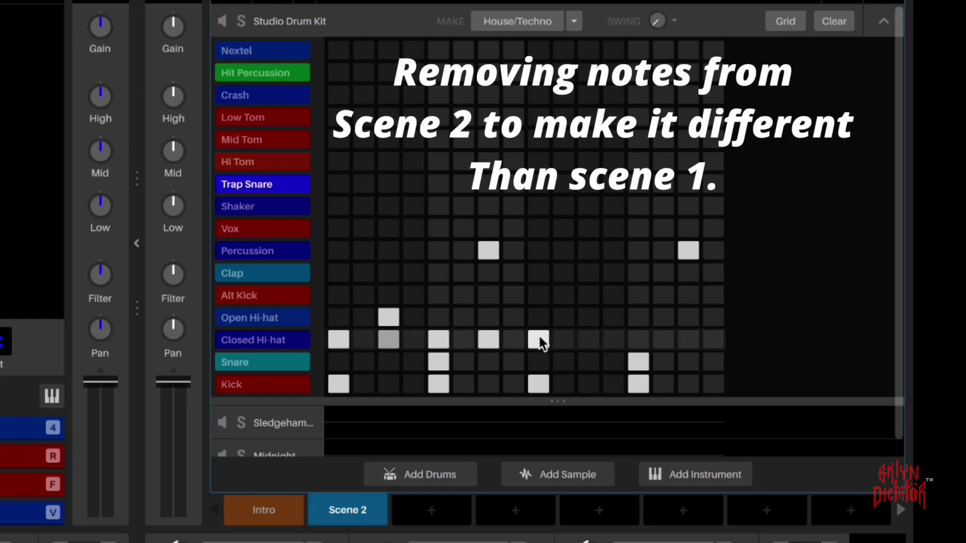
left_click(488, 339)
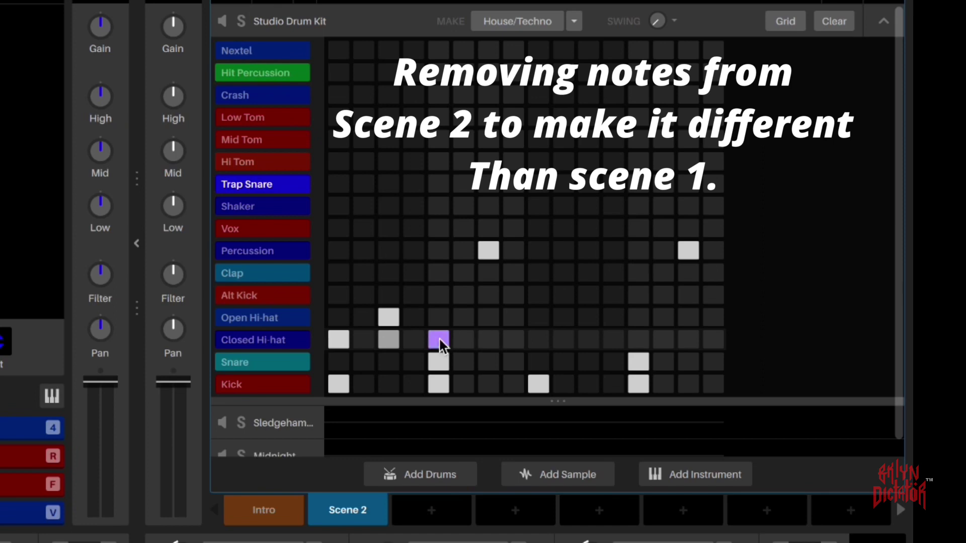
left_click(438, 340)
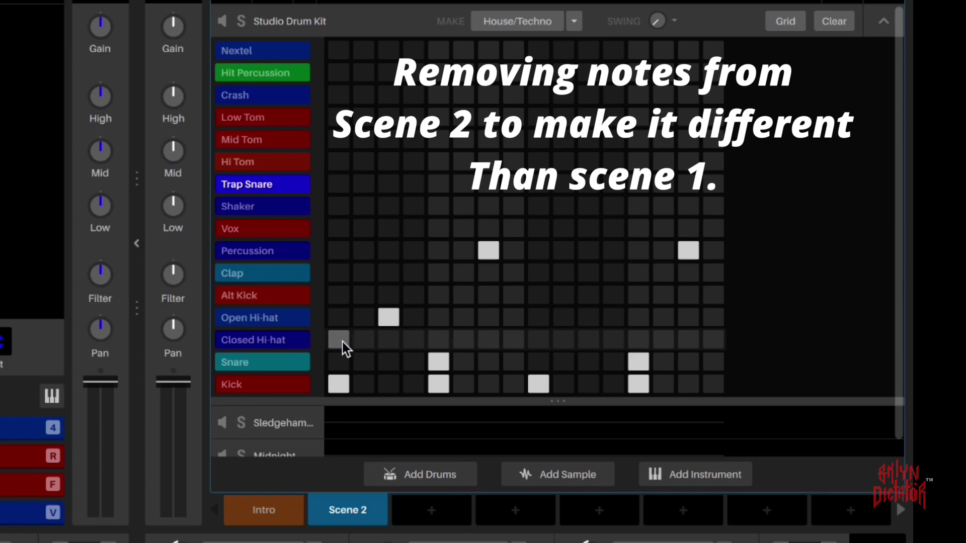
left_click(341, 341)
left_click(389, 318)
left_click(506, 246)
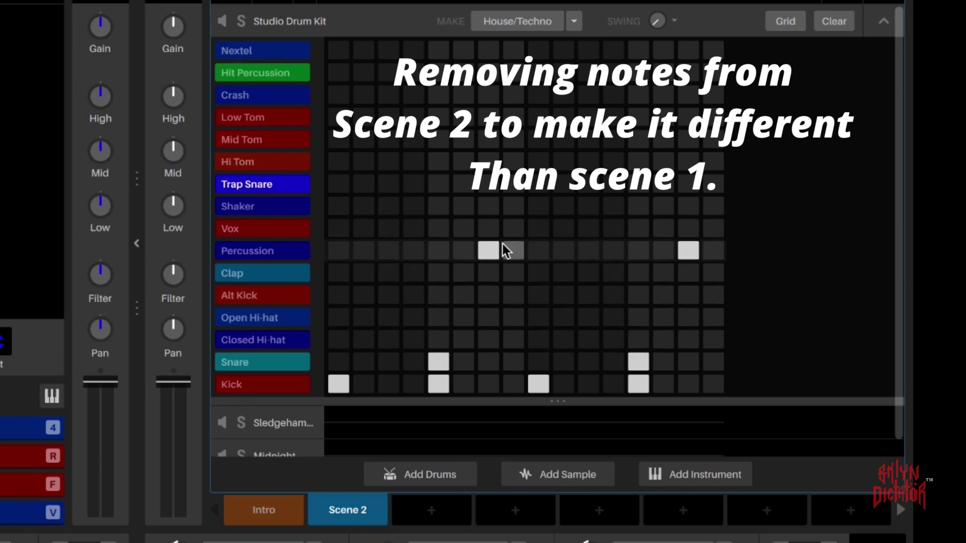
left_click(490, 250)
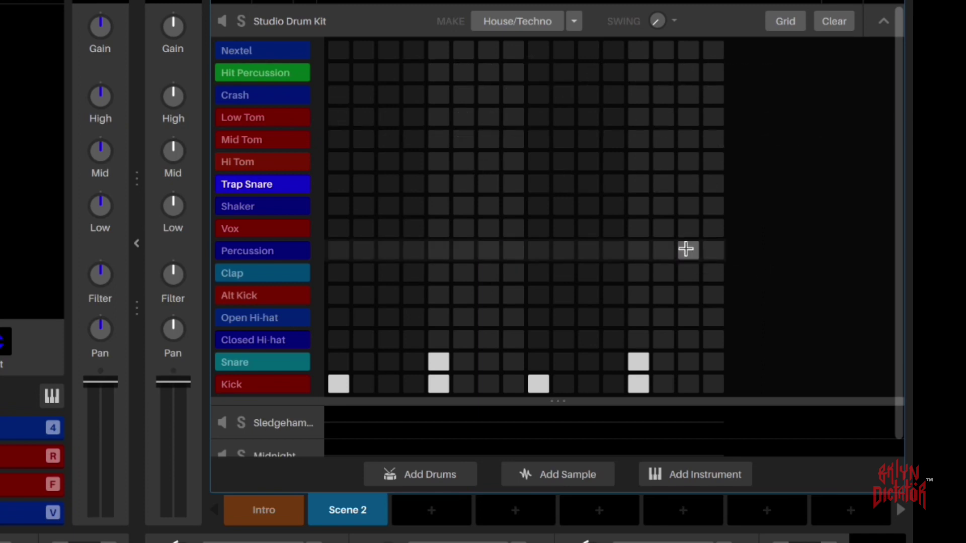
key("space")
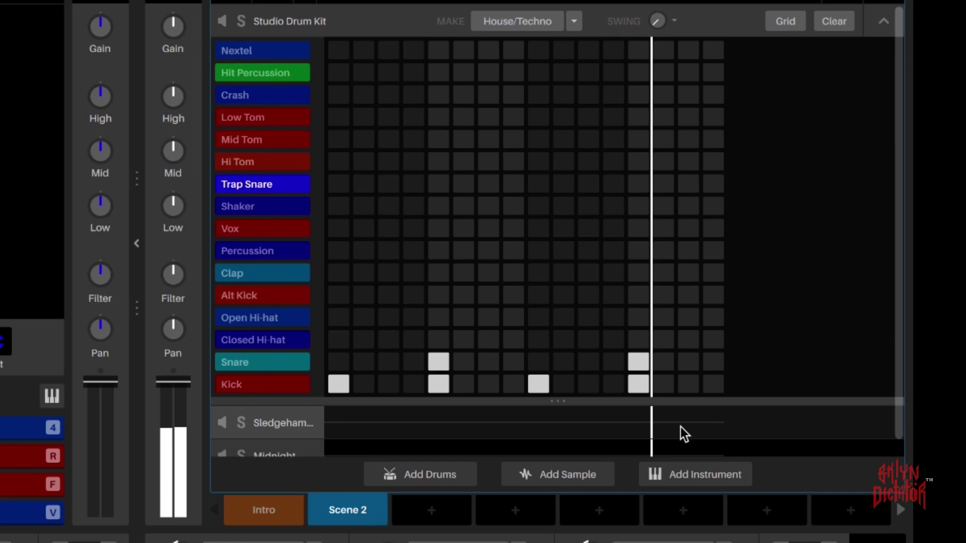
left_click(273, 518)
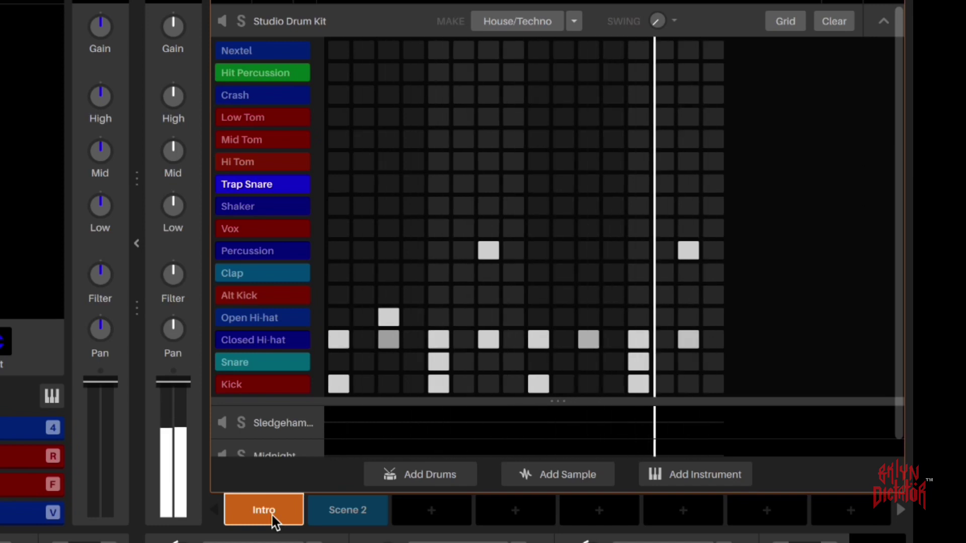
left_click(343, 512)
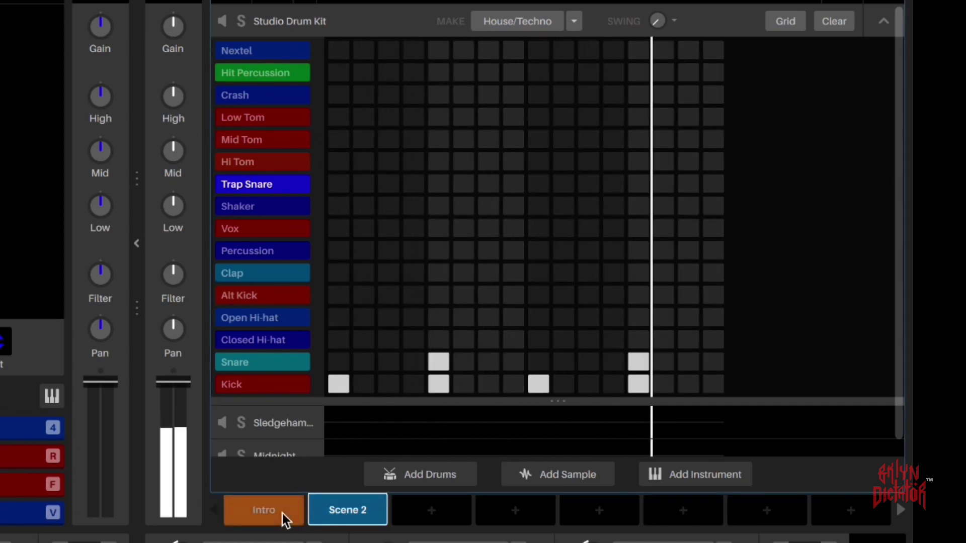
left_click(253, 508)
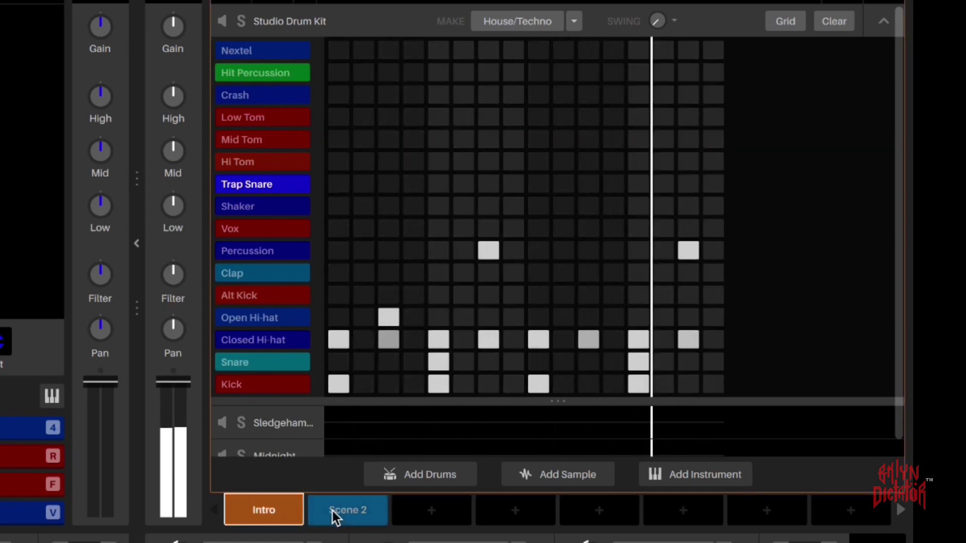
left_click(333, 512)
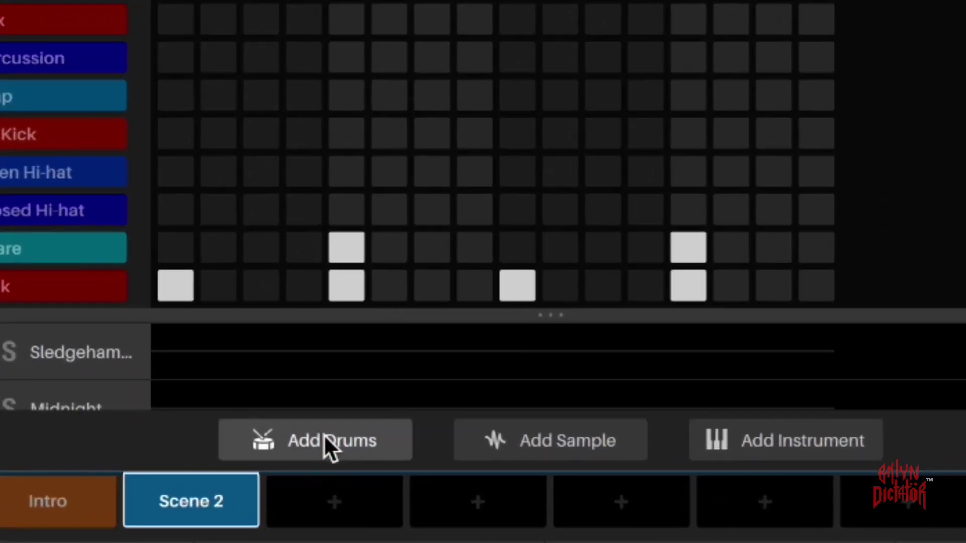
Add a new sample track and load the Allota Diamonds sample onto it.
left_click(325, 436)
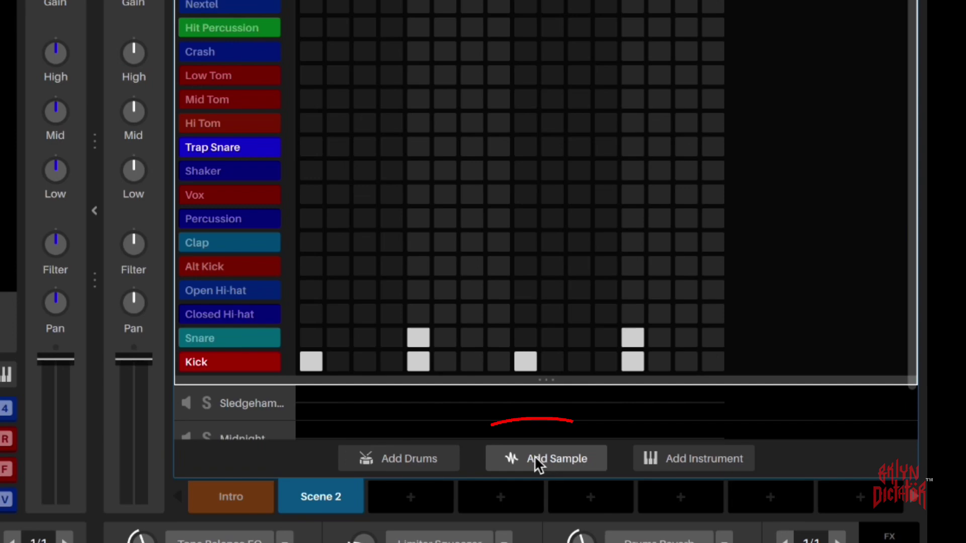
left_click(534, 456)
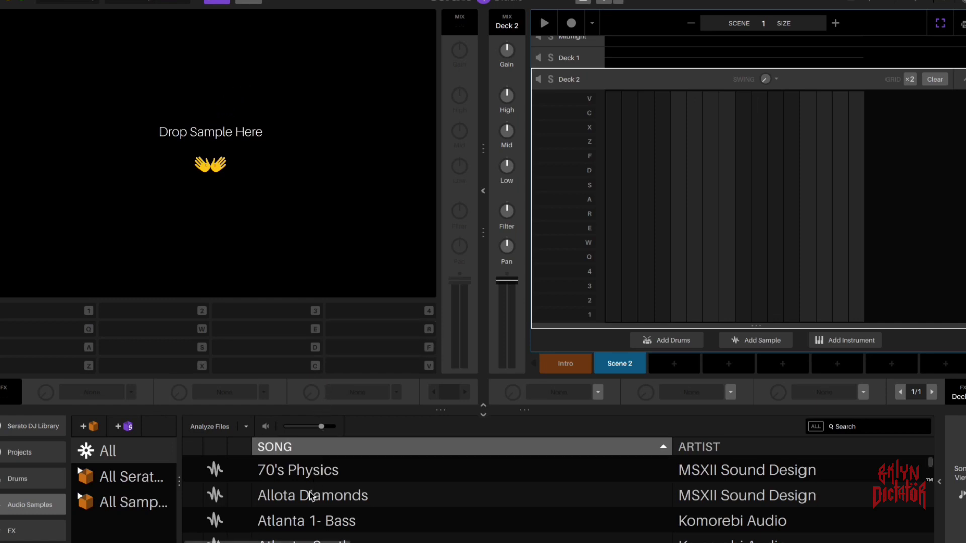
left_click_drag(311, 495, 247, 183)
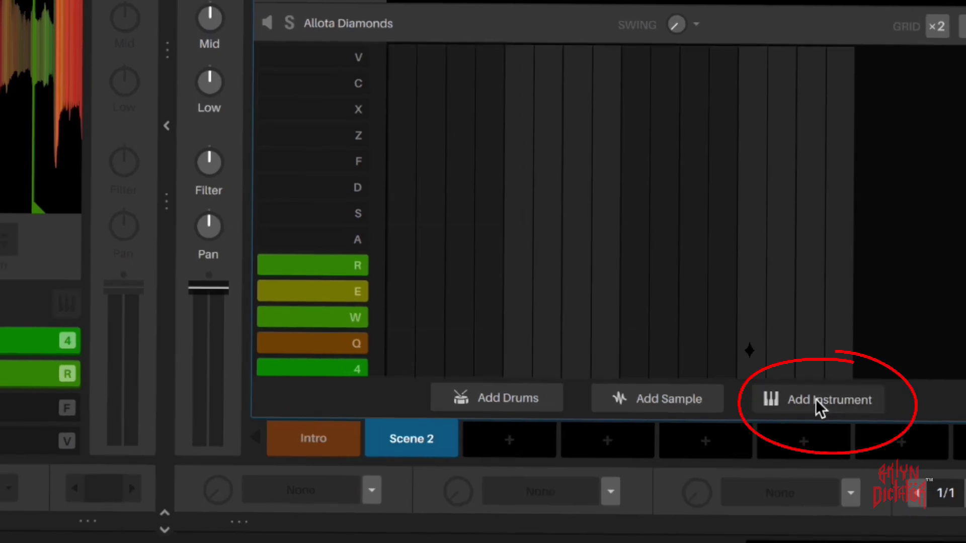
Add an instrument track and load EightOEight Sub Bass from the Instruments browser.
left_click(818, 405)
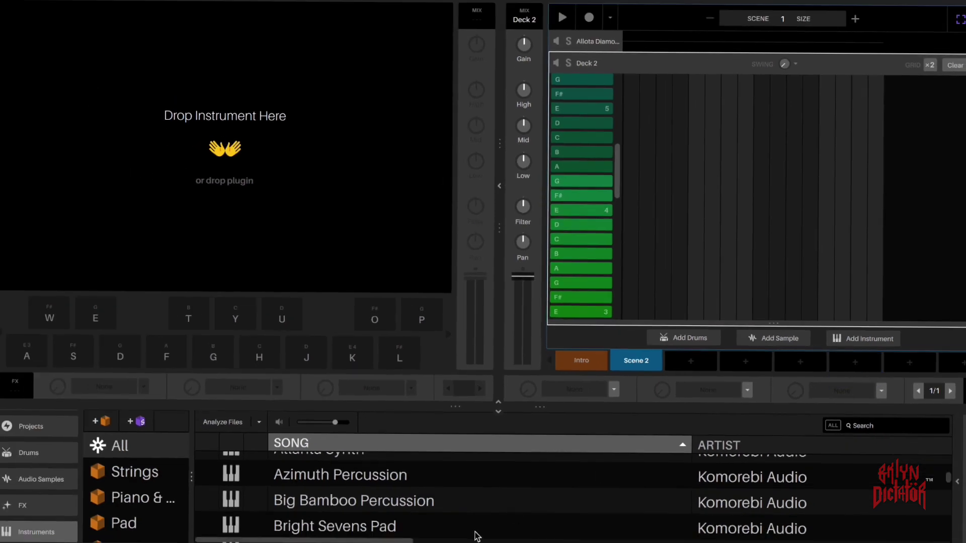
scroll(476, 534, "down", 2)
scroll(475, 534, "down", 10)
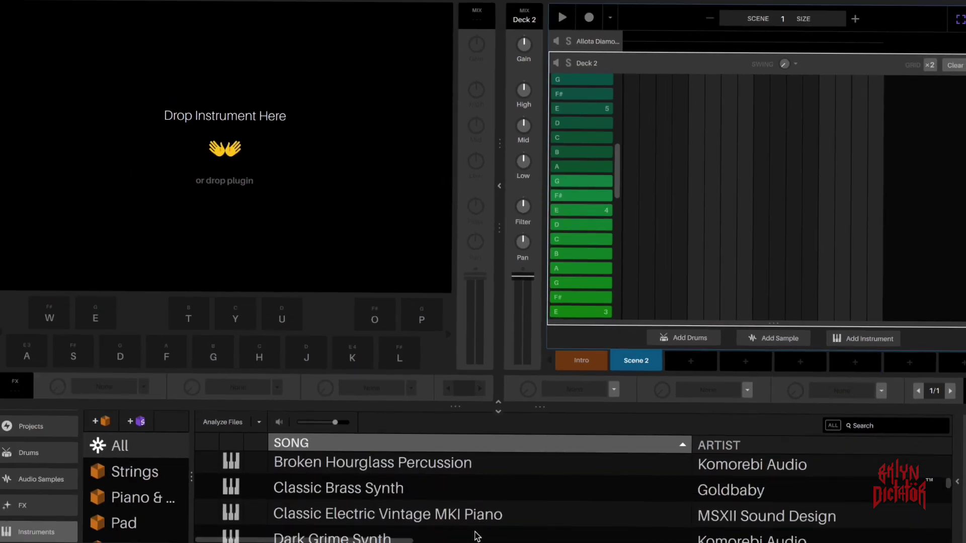
scroll(475, 534, "down", 8)
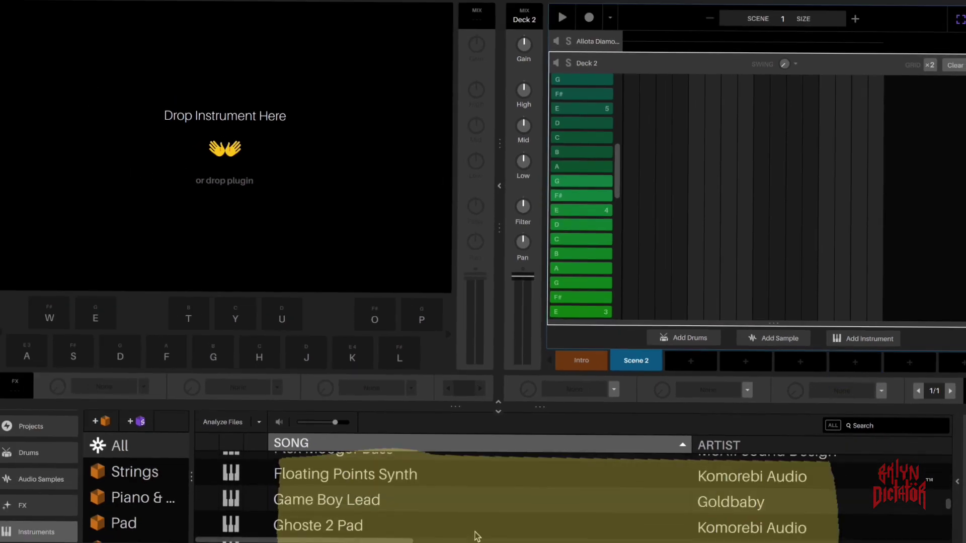
scroll(476, 534, "up", 3)
scroll(475, 536, "up", 12)
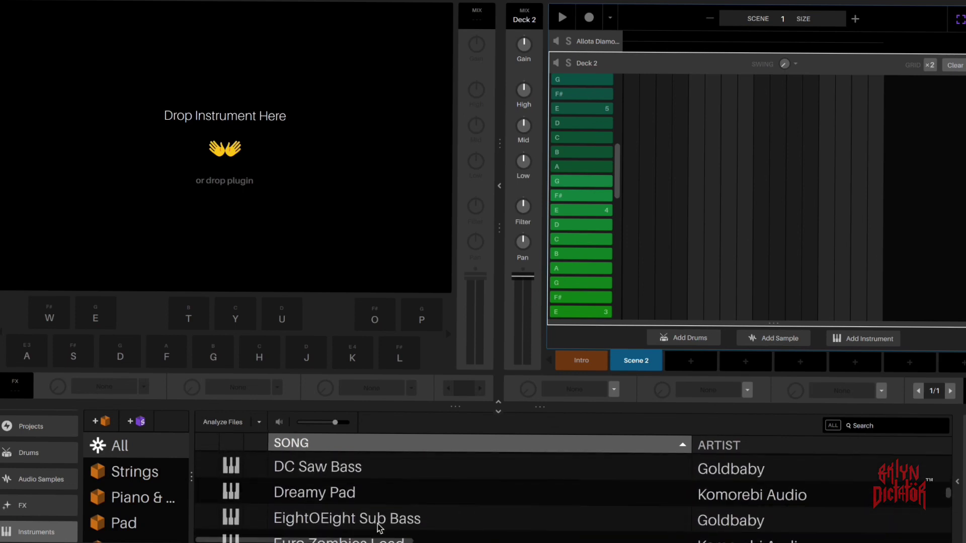
left_click_drag(380, 525, 272, 171)
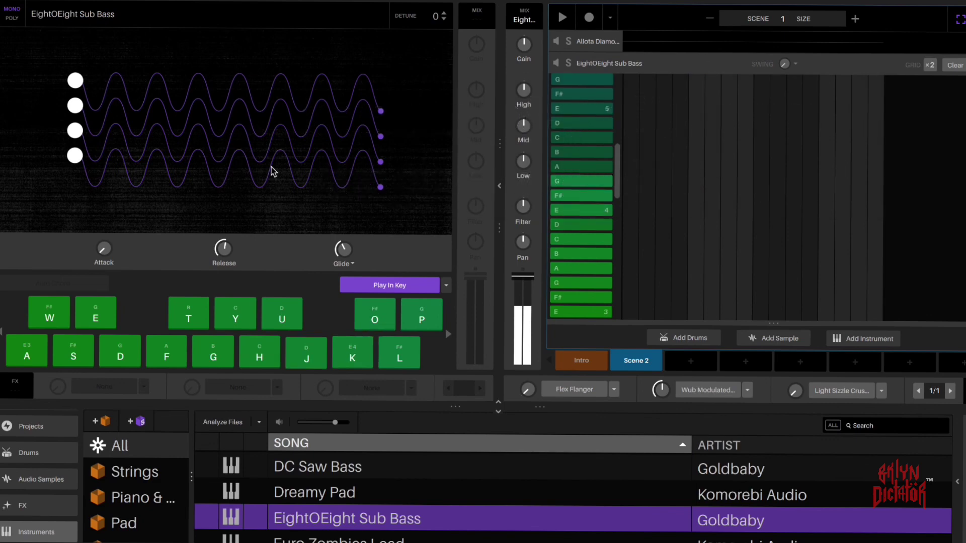
key("h")
key("y")
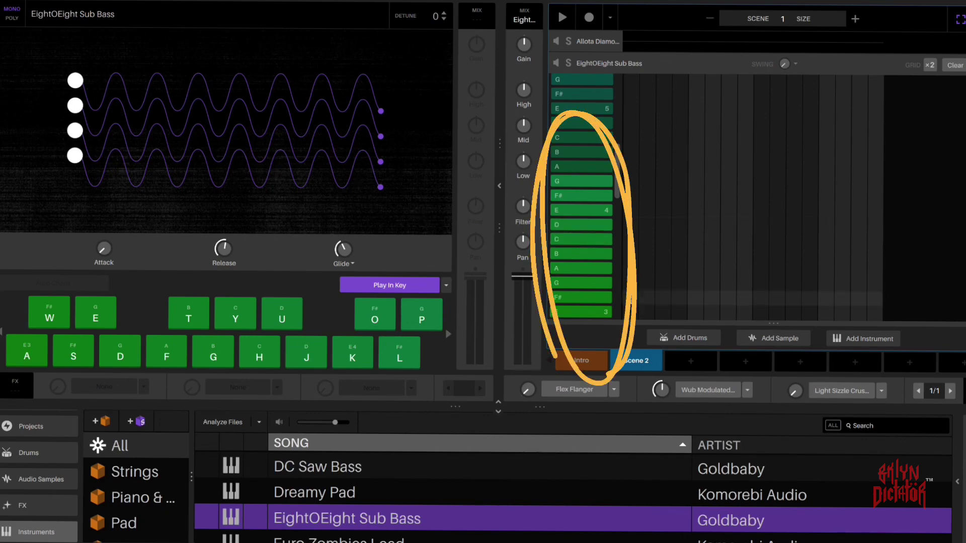
key("p")
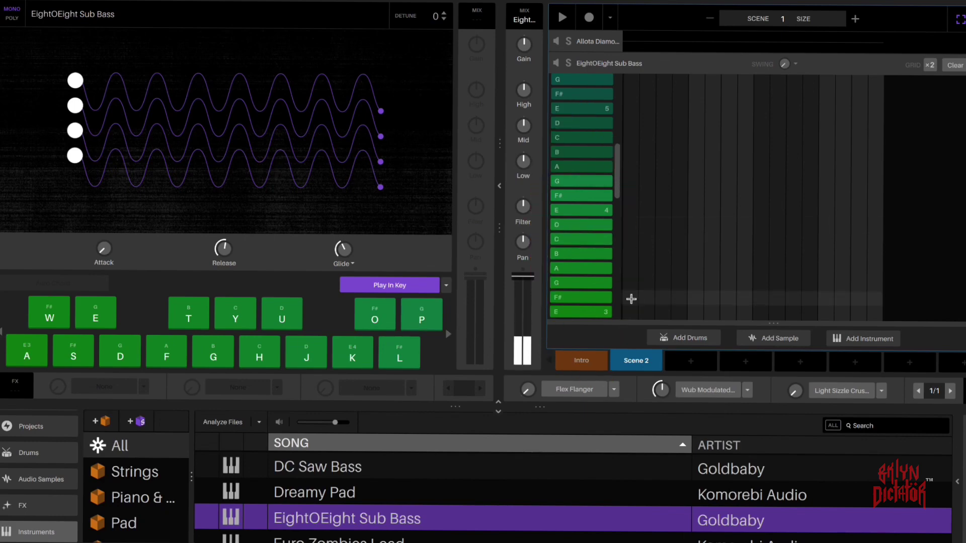
key("l")
key("l")
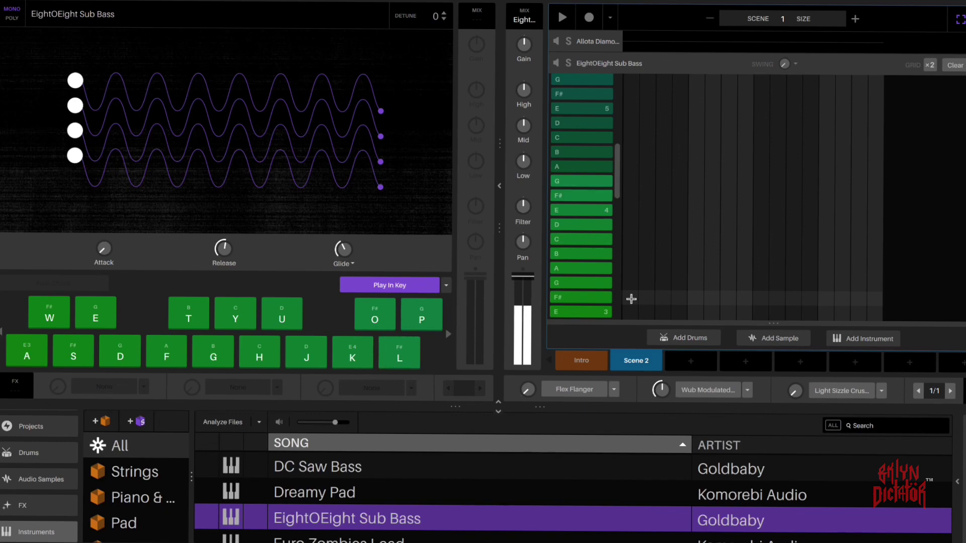
key("l")
key("l")
key("l")
key("k")
key("k")
key("j")
key("j")
key("h")
key("h")
key("h")
key("g")
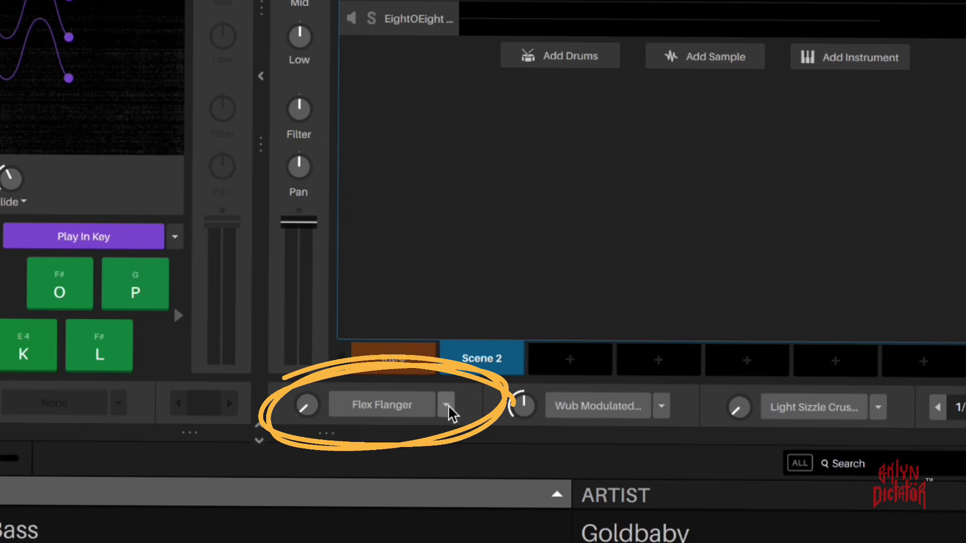
Swap the Wub Modulated slot for a flanger effect and raise its amount to about halfway.
left_click(450, 409)
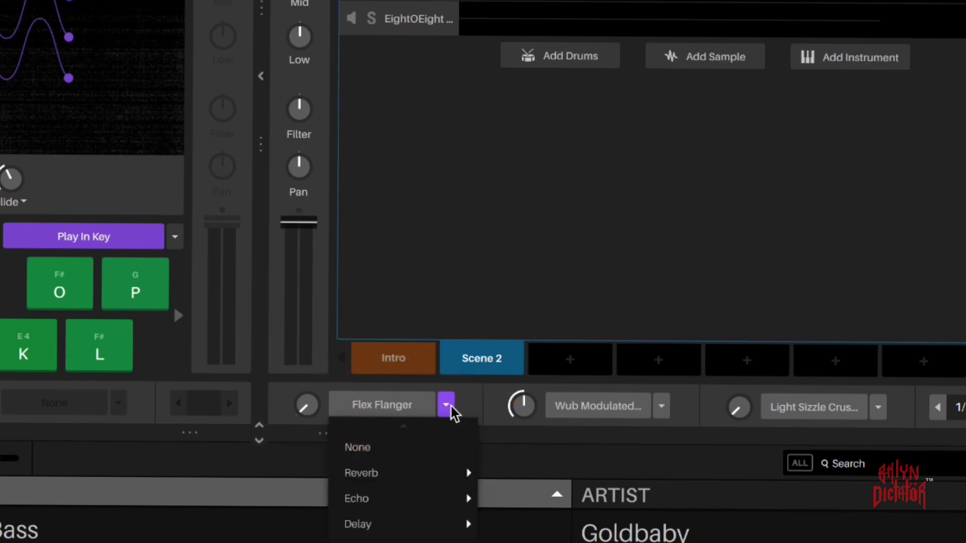
left_click(448, 406)
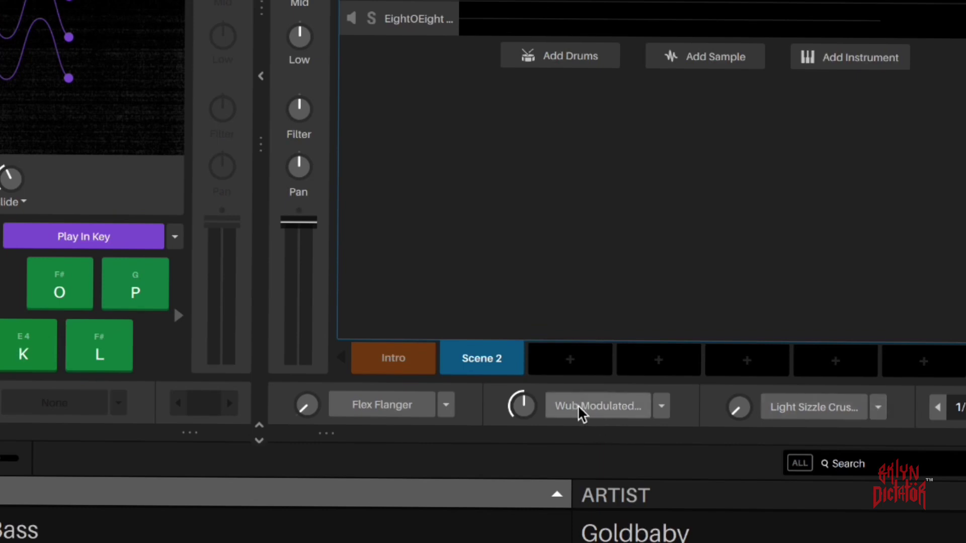
left_click(661, 407)
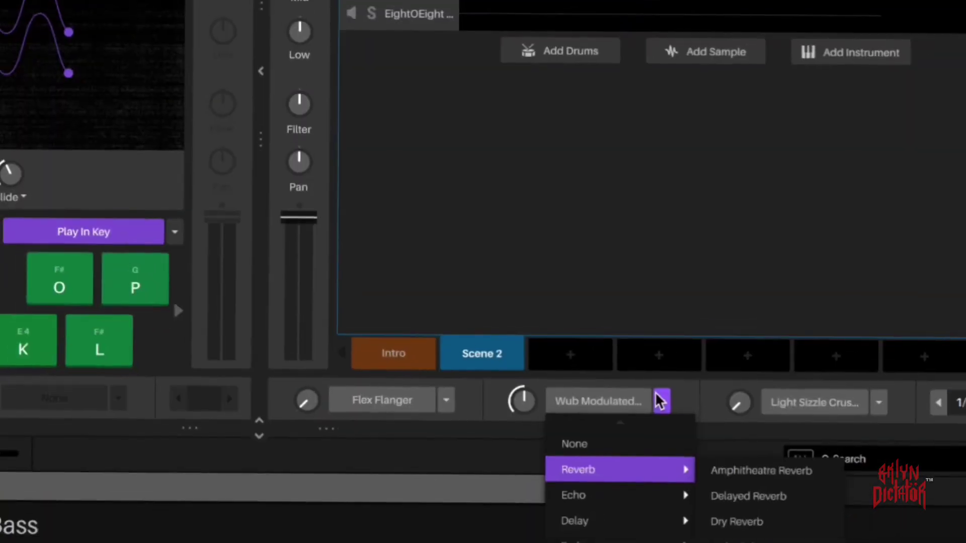
left_click(654, 397)
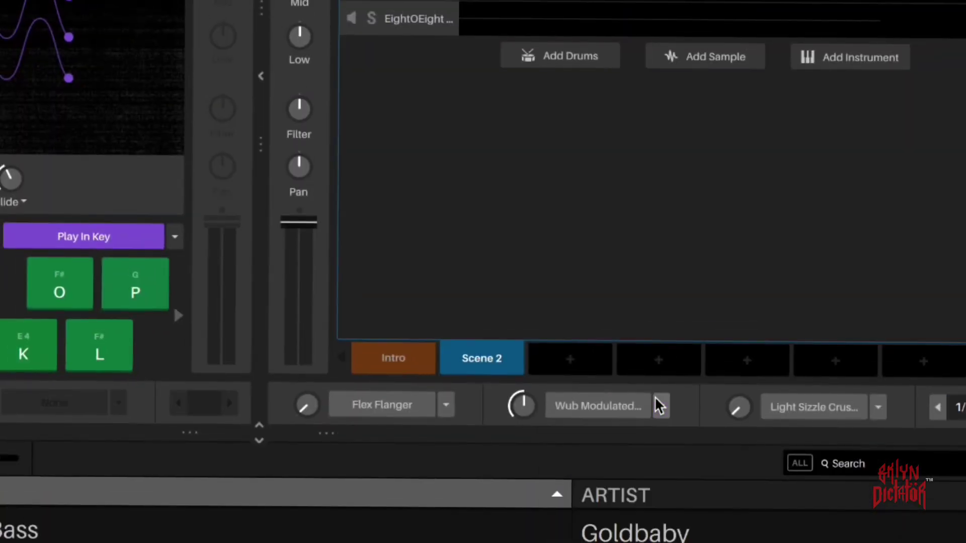
left_click(656, 400)
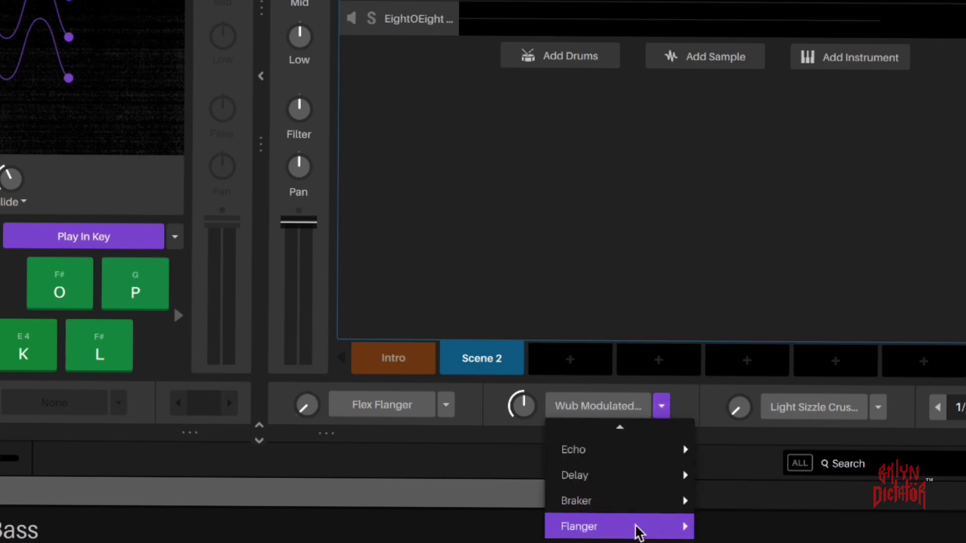
mouse_move(635, 526)
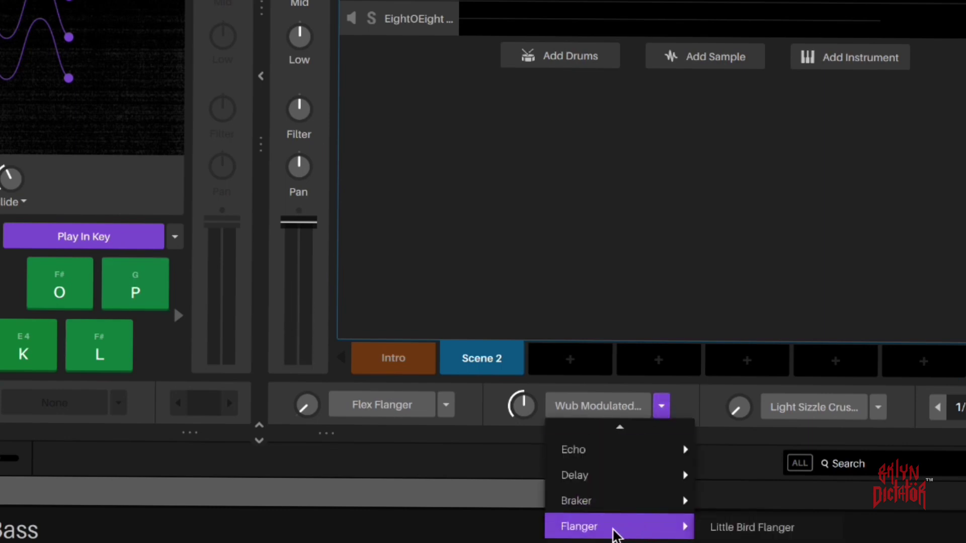
left_click(744, 528)
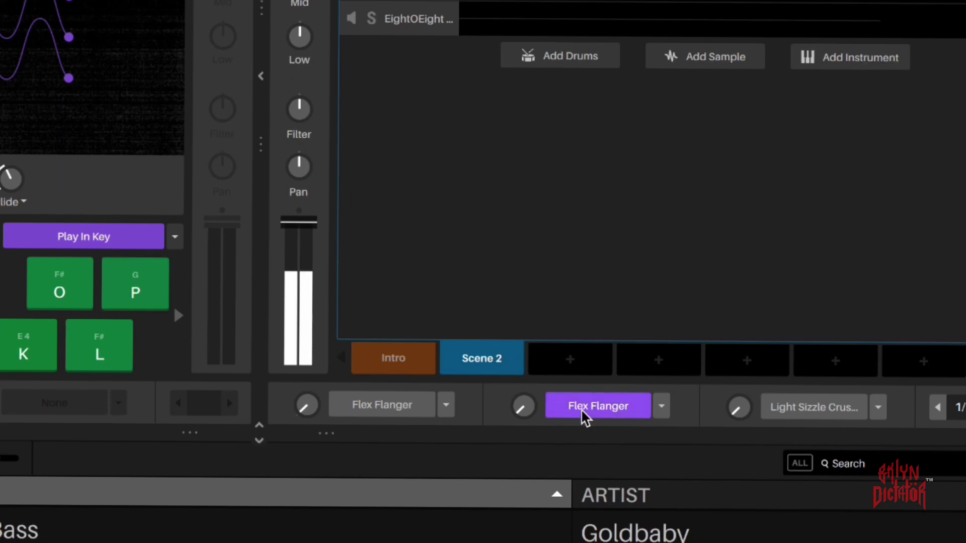
mouse_move(524, 406)
left_mouse_down()
mouse_move(523, 392)
mouse_move(523, 402)
left_mouse_up()
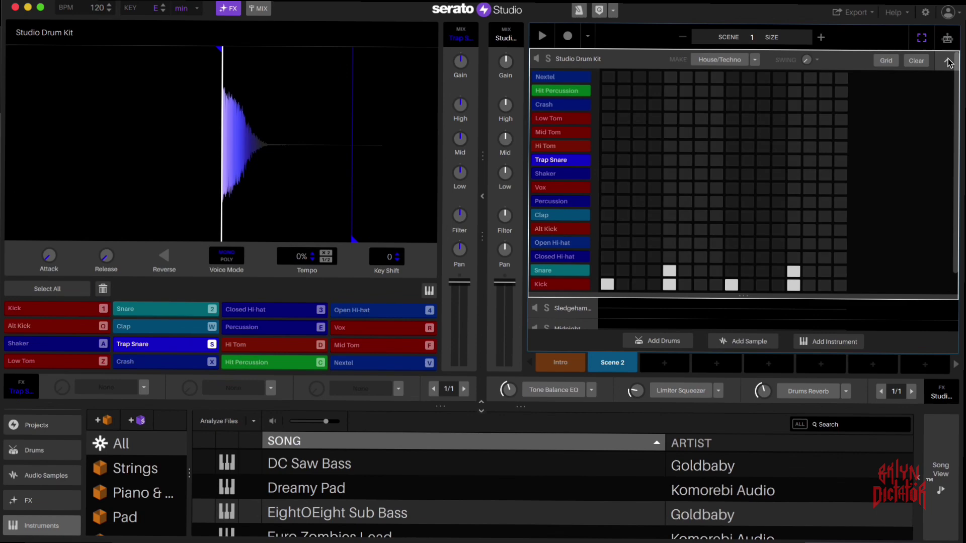
Use Copy on the empty slot after Scene 2 to create Scene 3.
mouse_move(664, 379)
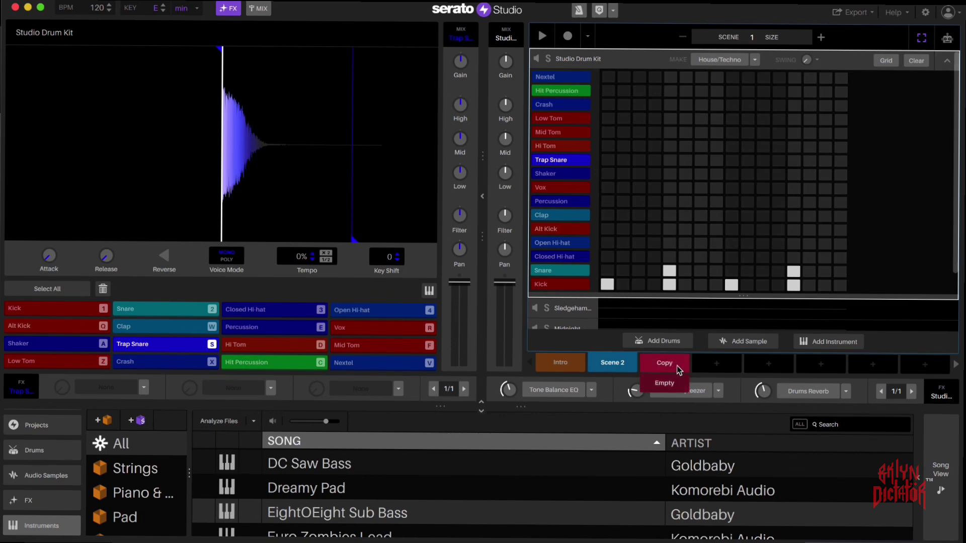
left_click(664, 362)
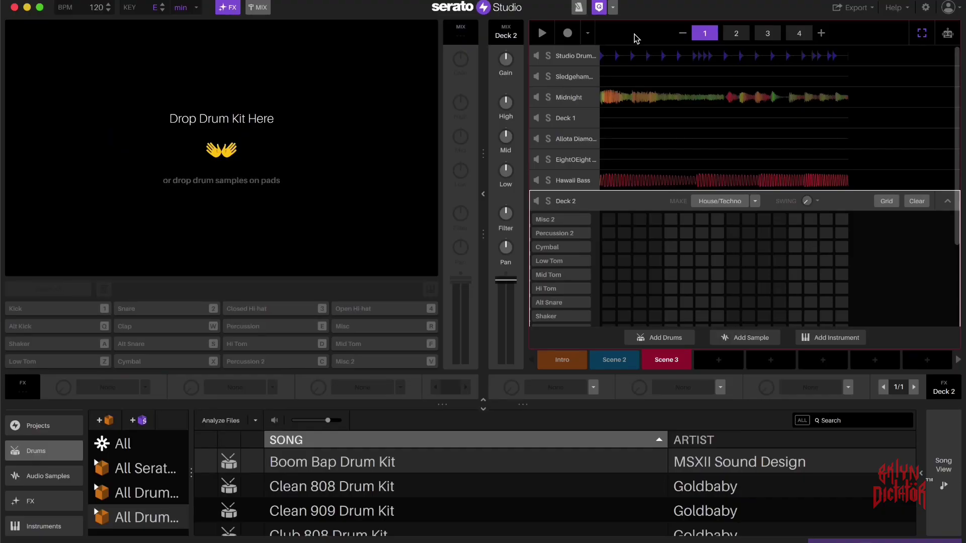